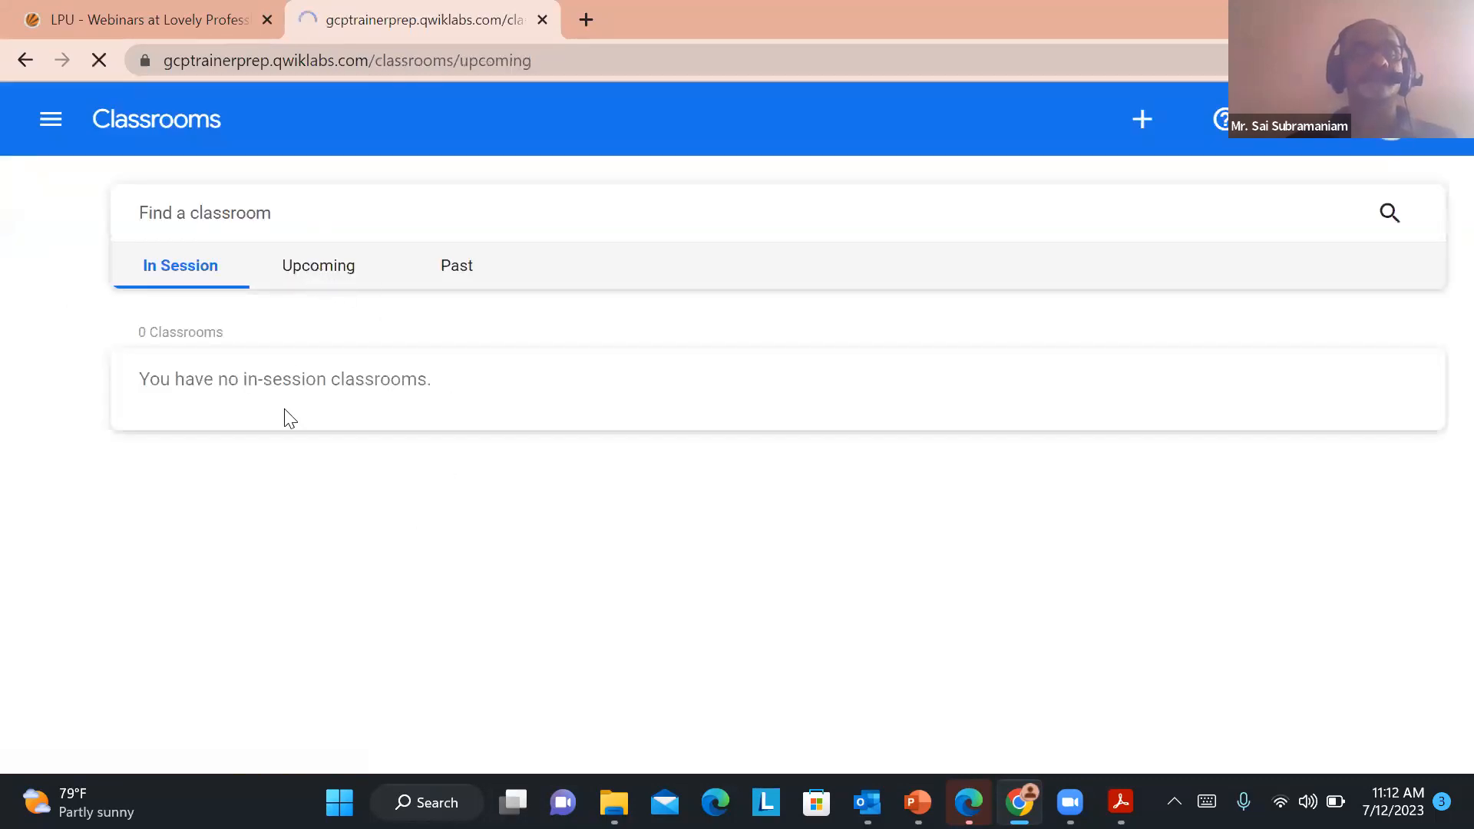
Open the Core Infrastructure classroom's "Getting Started with VPC Networking and Google Compute Engine" lab and start it
click(191, 571)
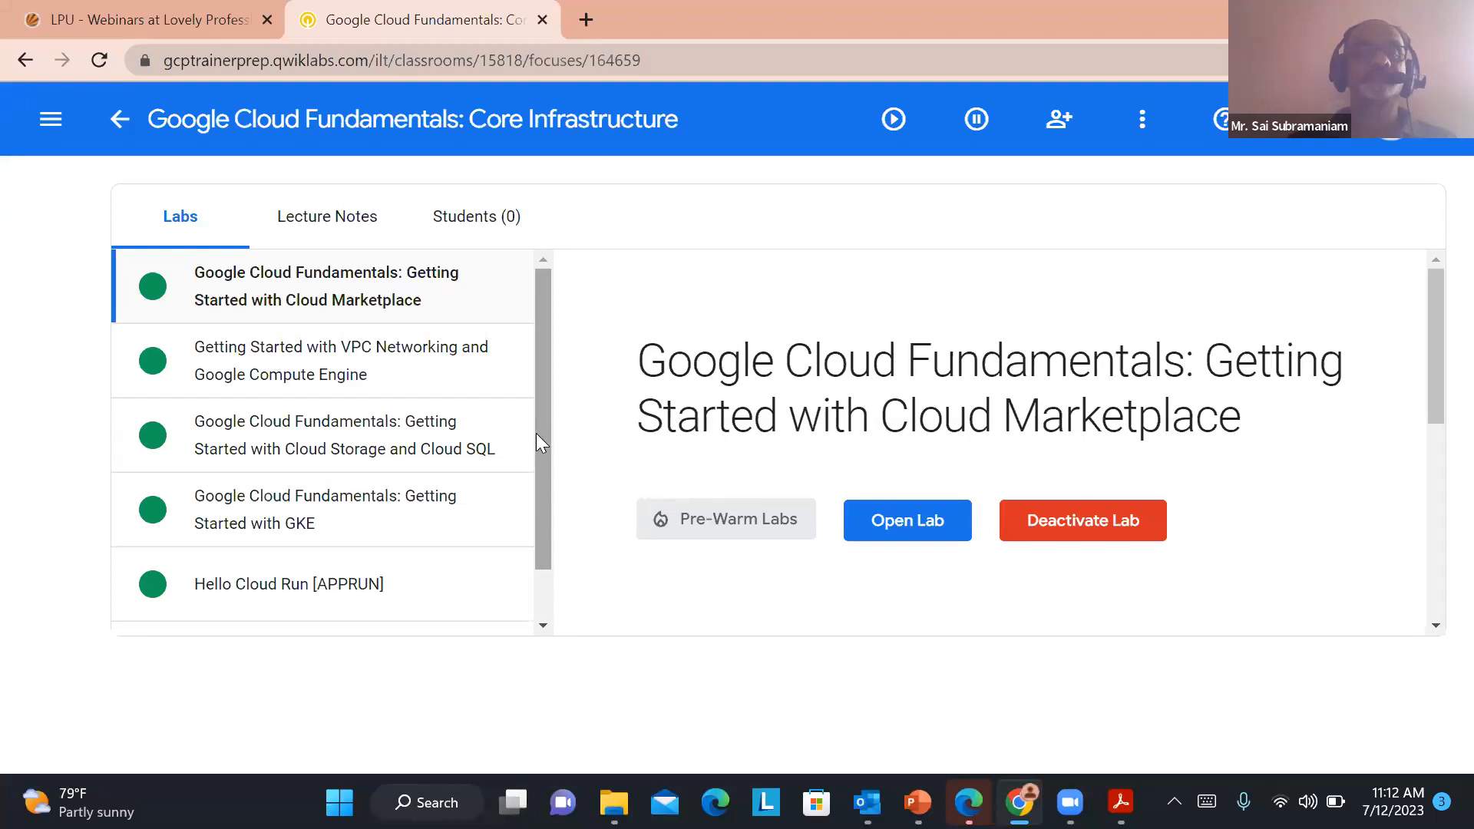
click(299, 366)
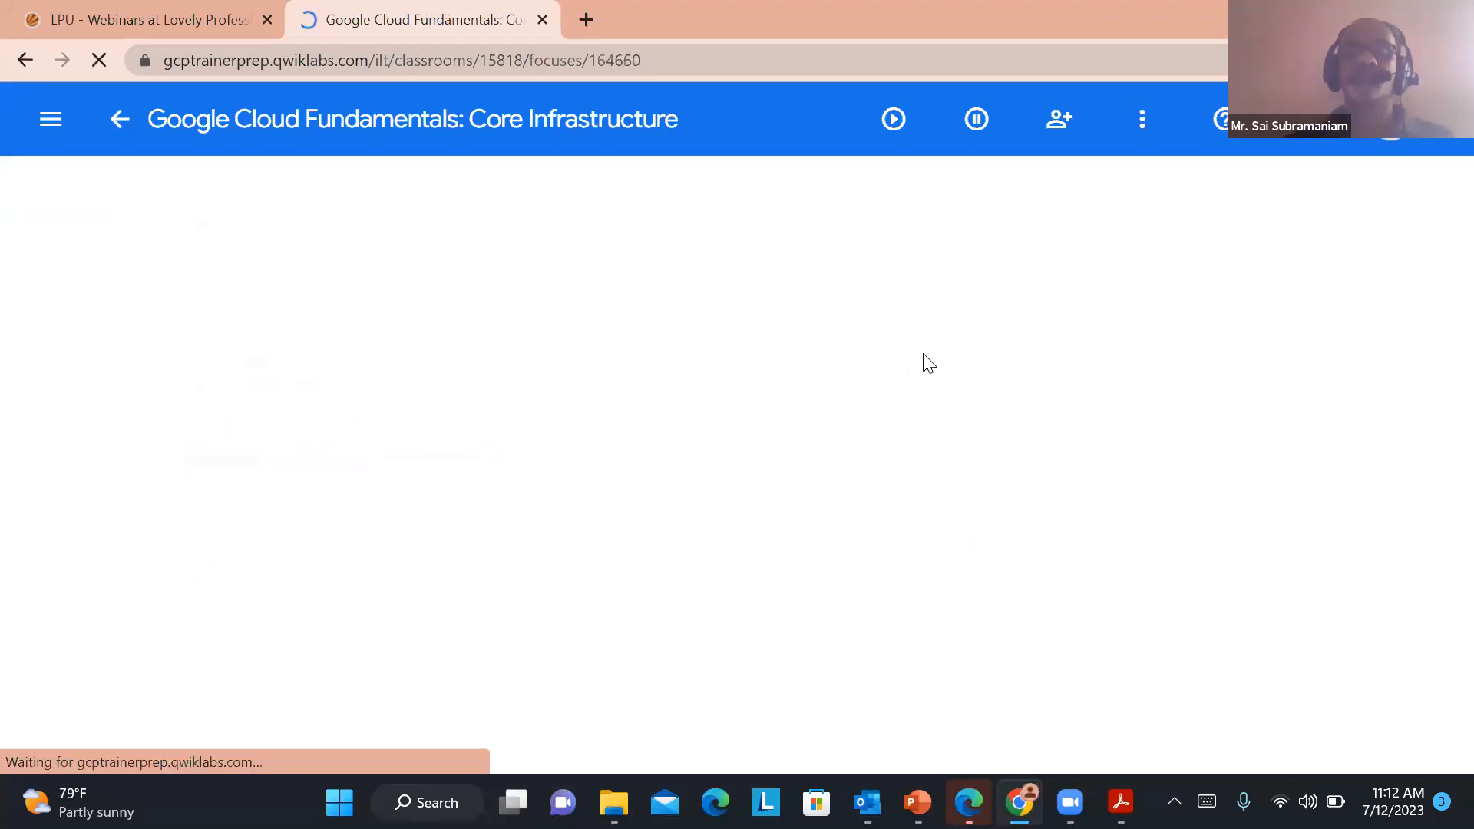
click(894, 575)
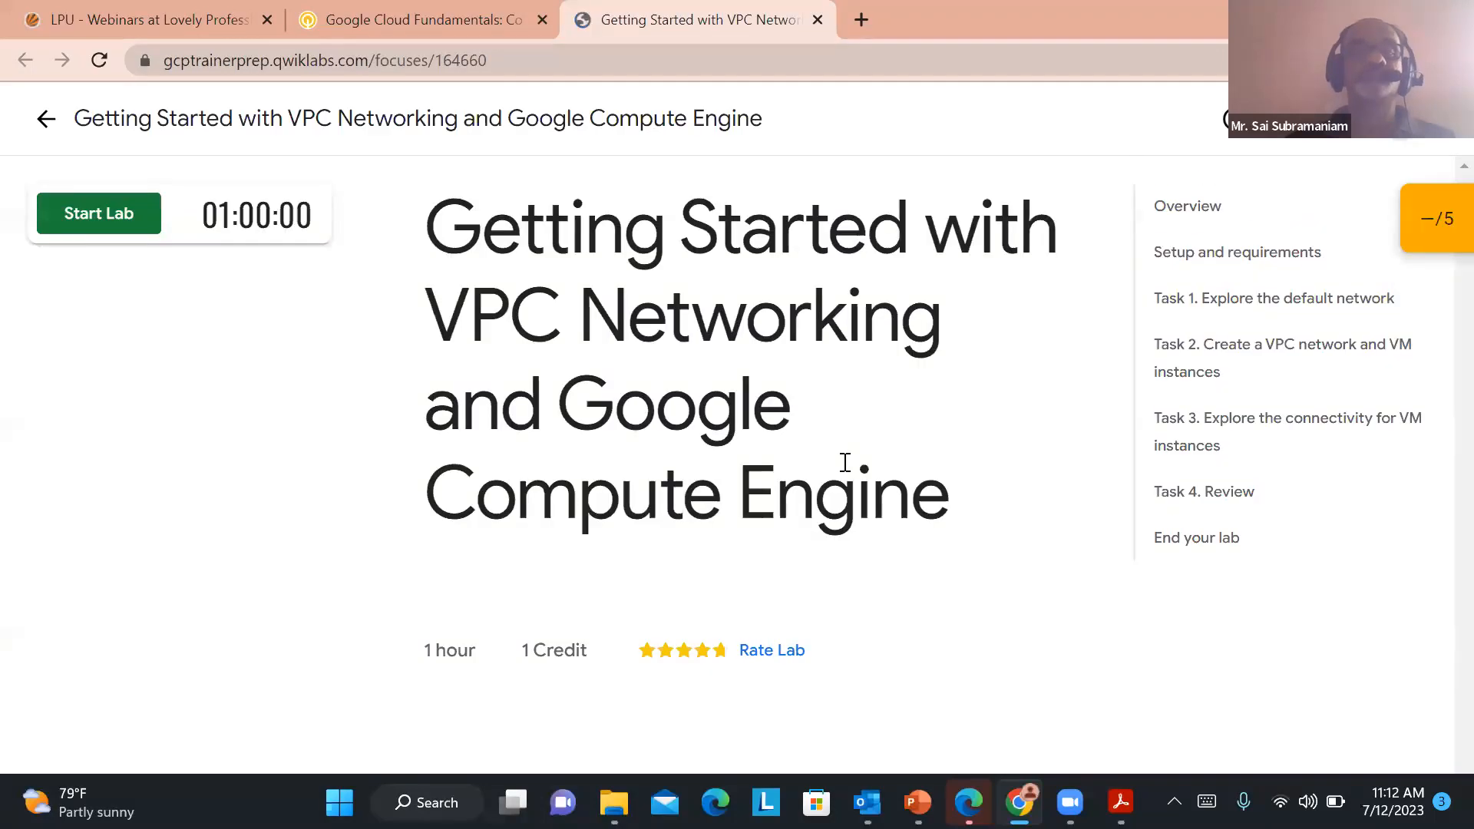
click(102, 216)
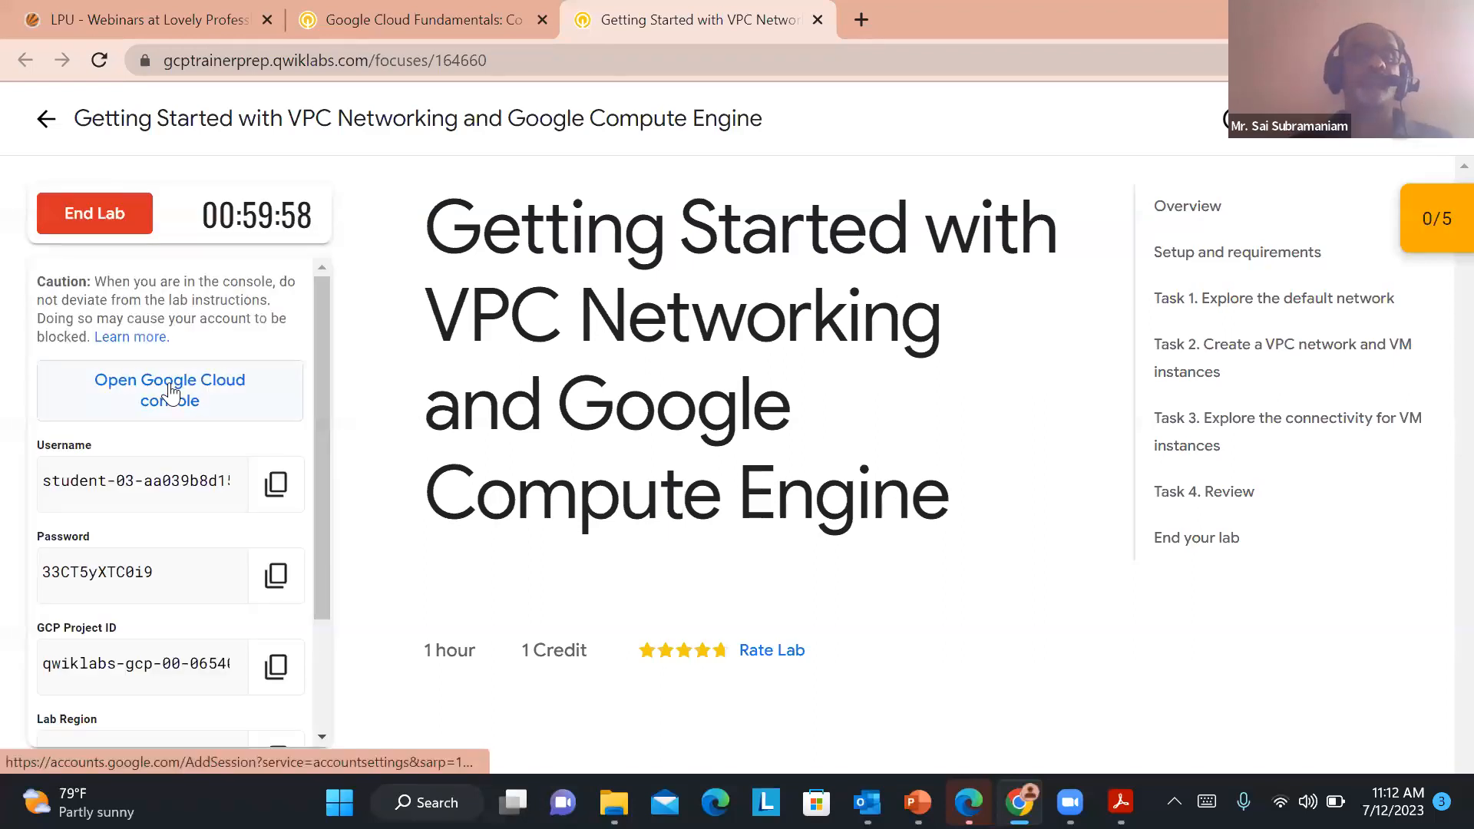
Open the Google Cloud console sign-in page in a separate tab and submit the lab's username as the account e-mail
right_click(171, 392)
click(251, 412)
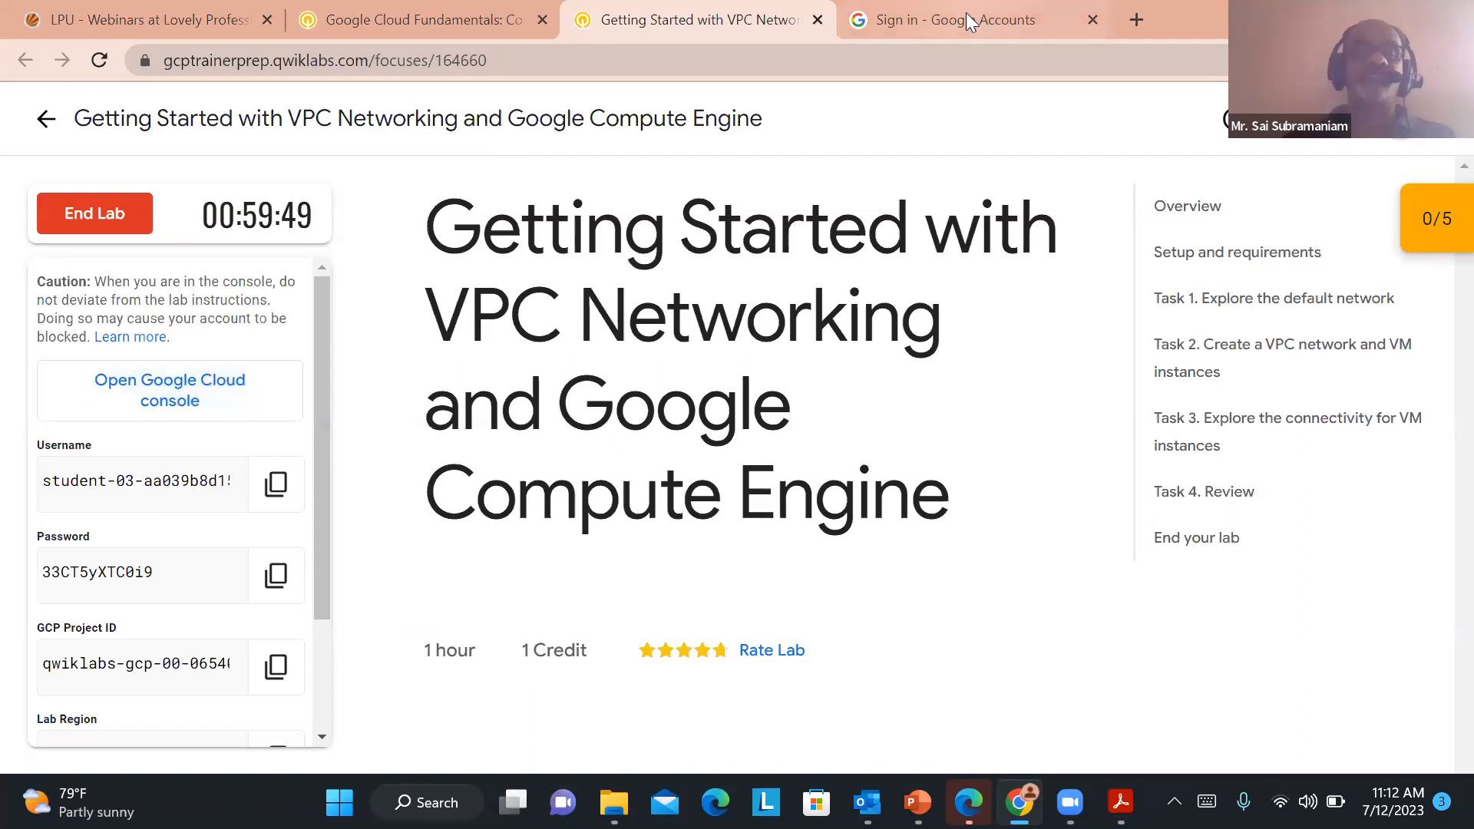
click(276, 485)
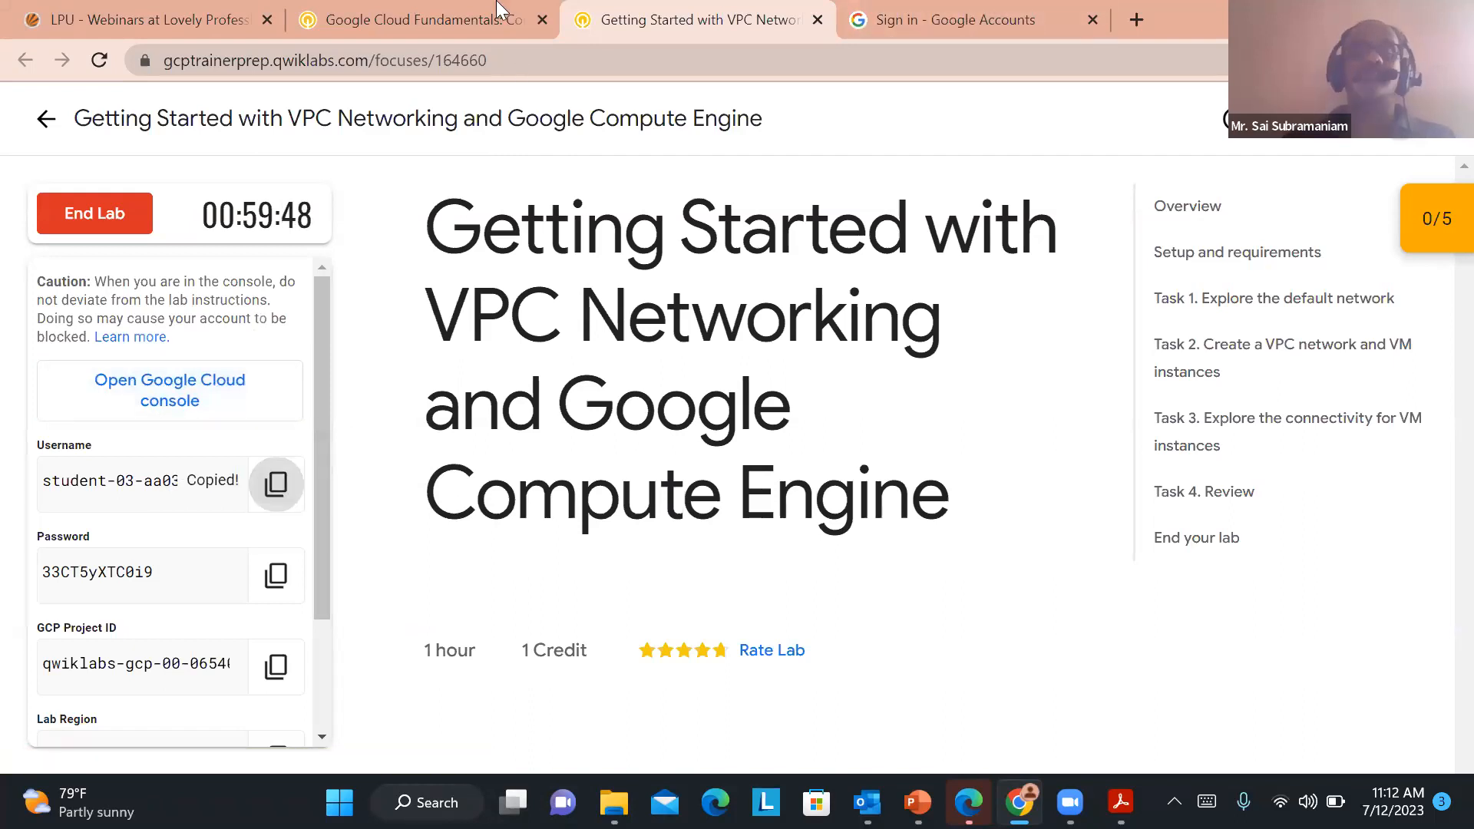
click(924, 17)
key(ctrl+v)
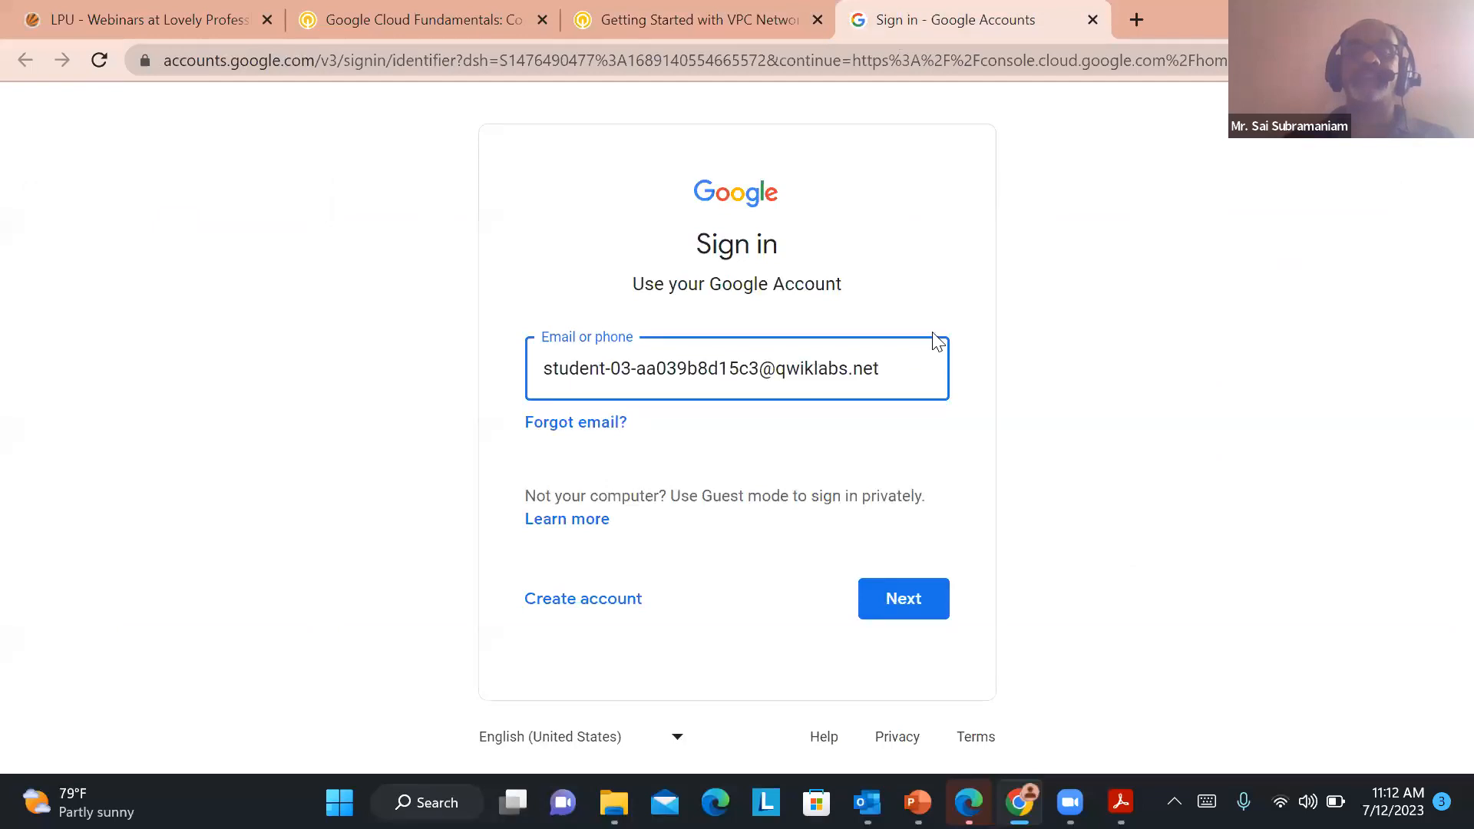
drag(895, 365, 422, 385)
key(BackSpace)
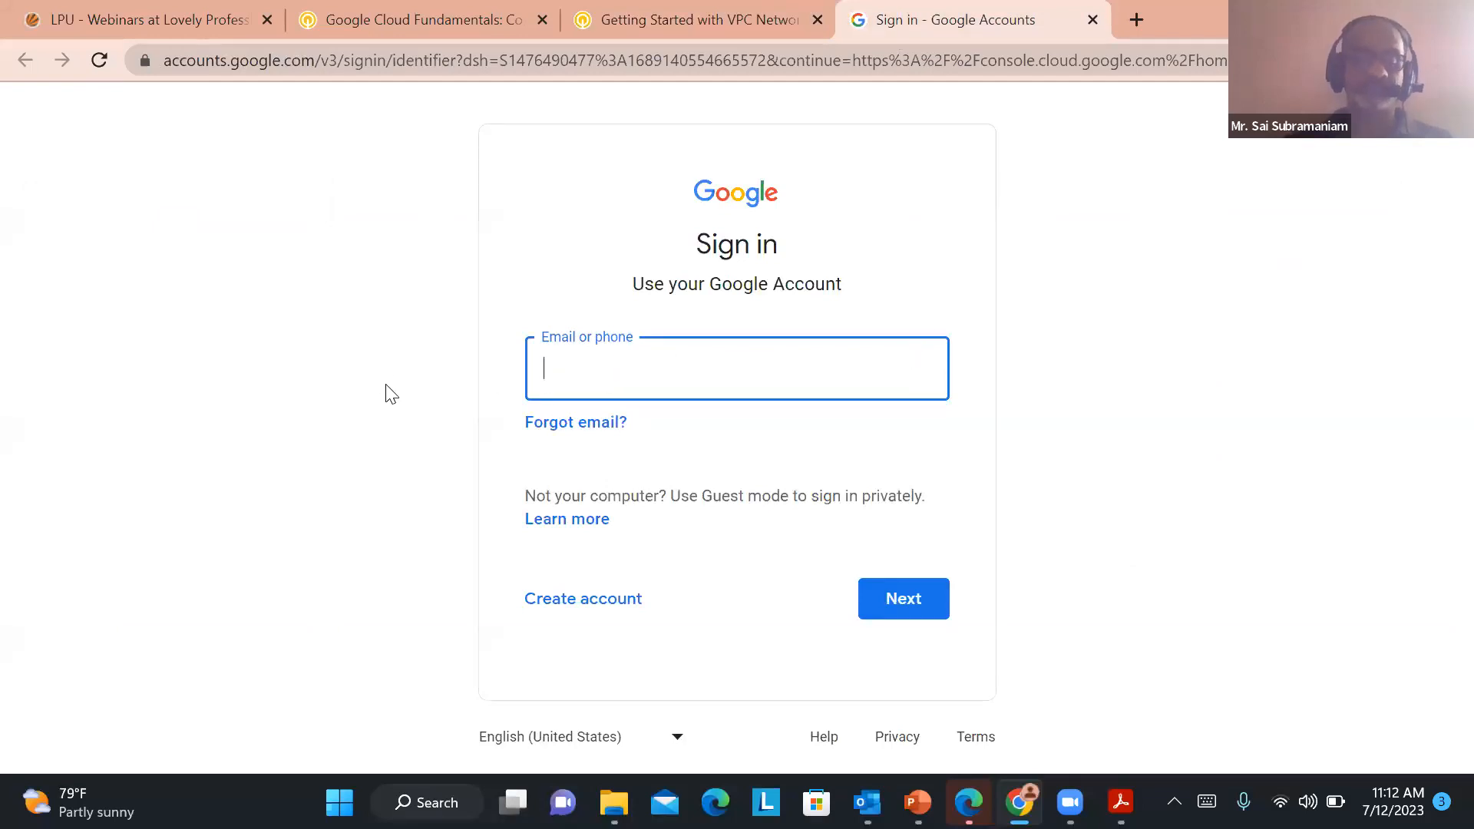
key(ctrl+v)
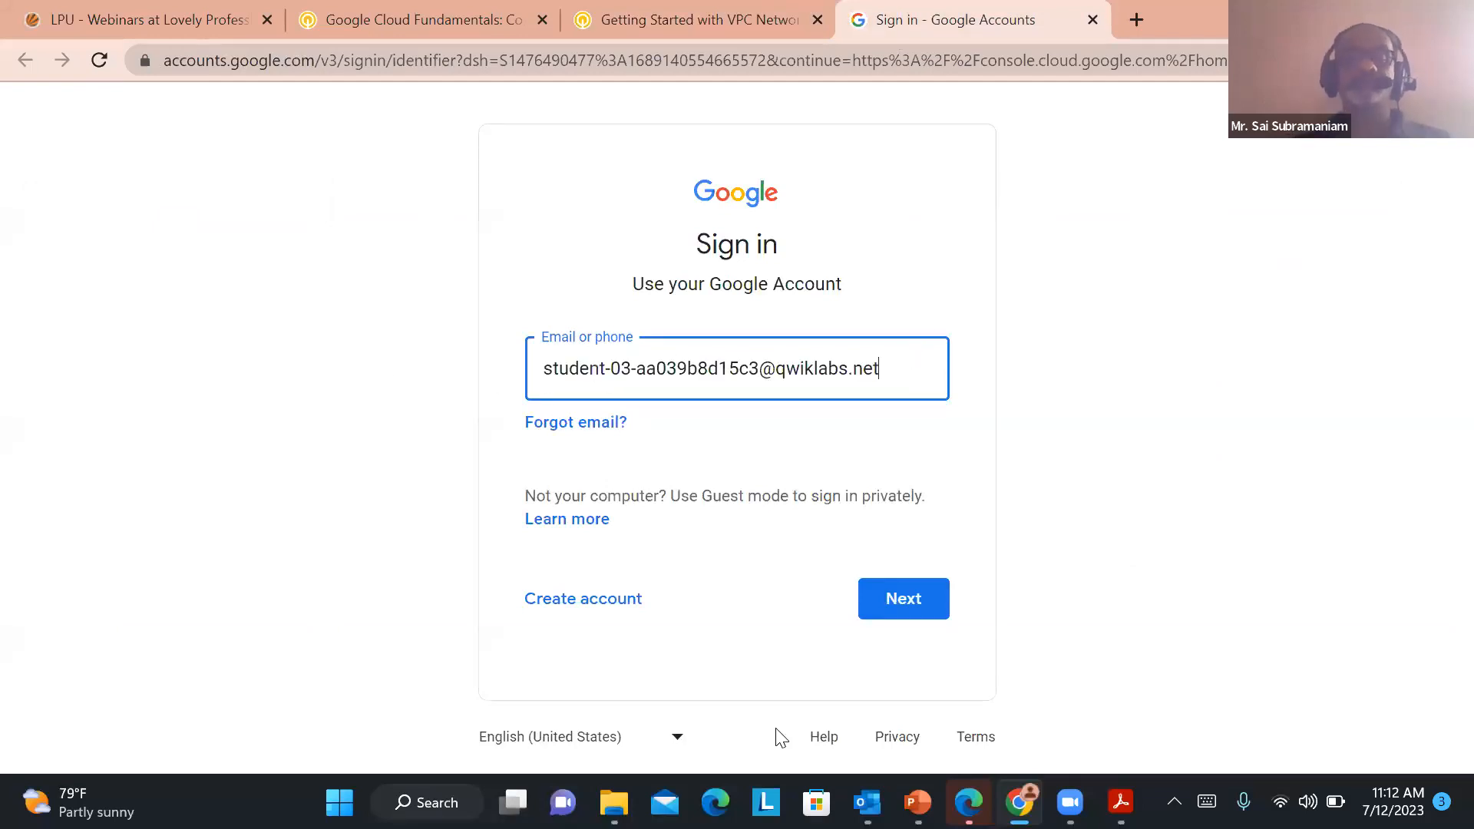
click(900, 598)
Copy the lab's account password into the Google sign-in page and submit it
click(685, 16)
click(275, 572)
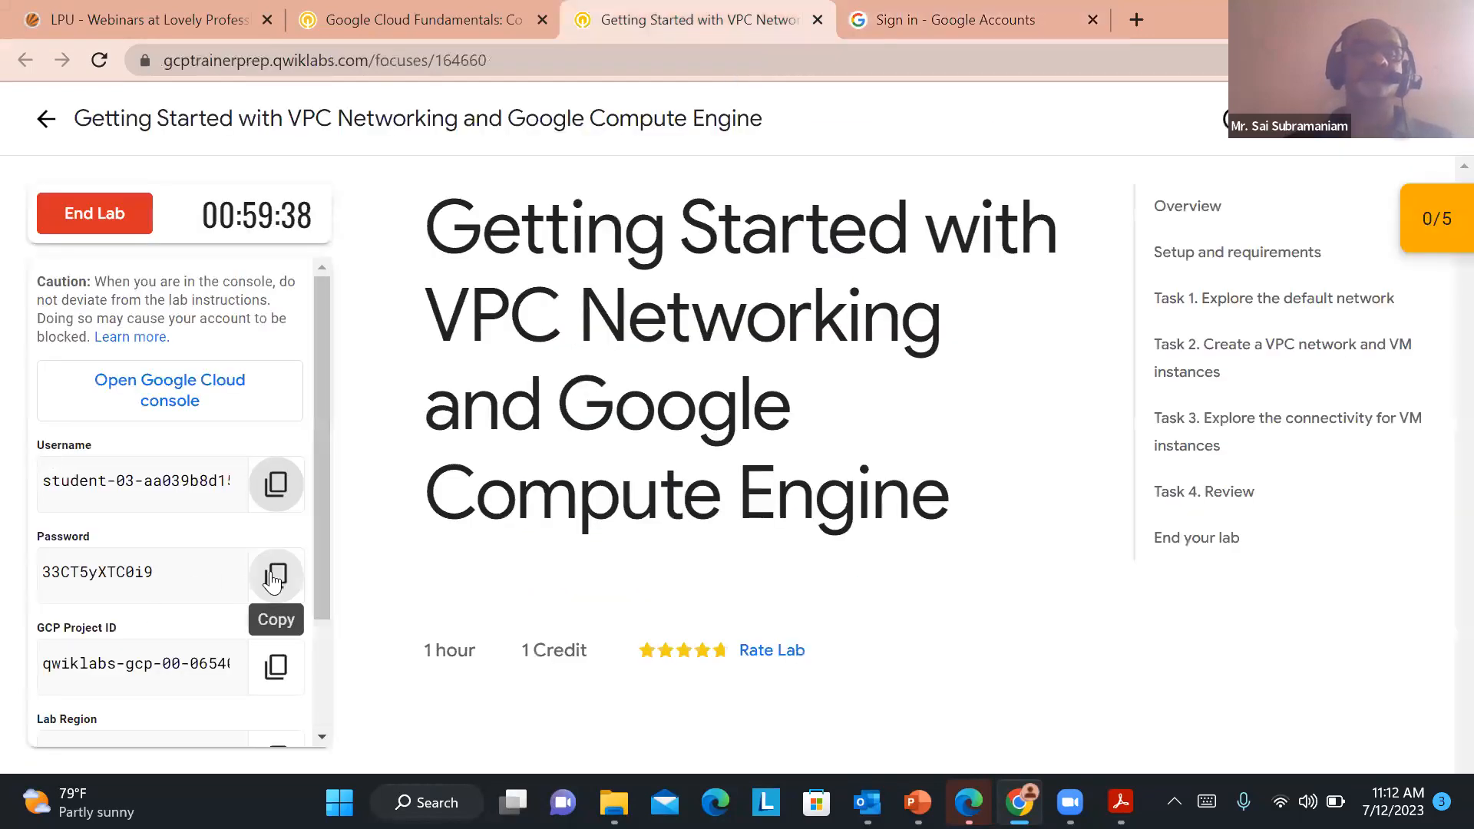
click(966, 10)
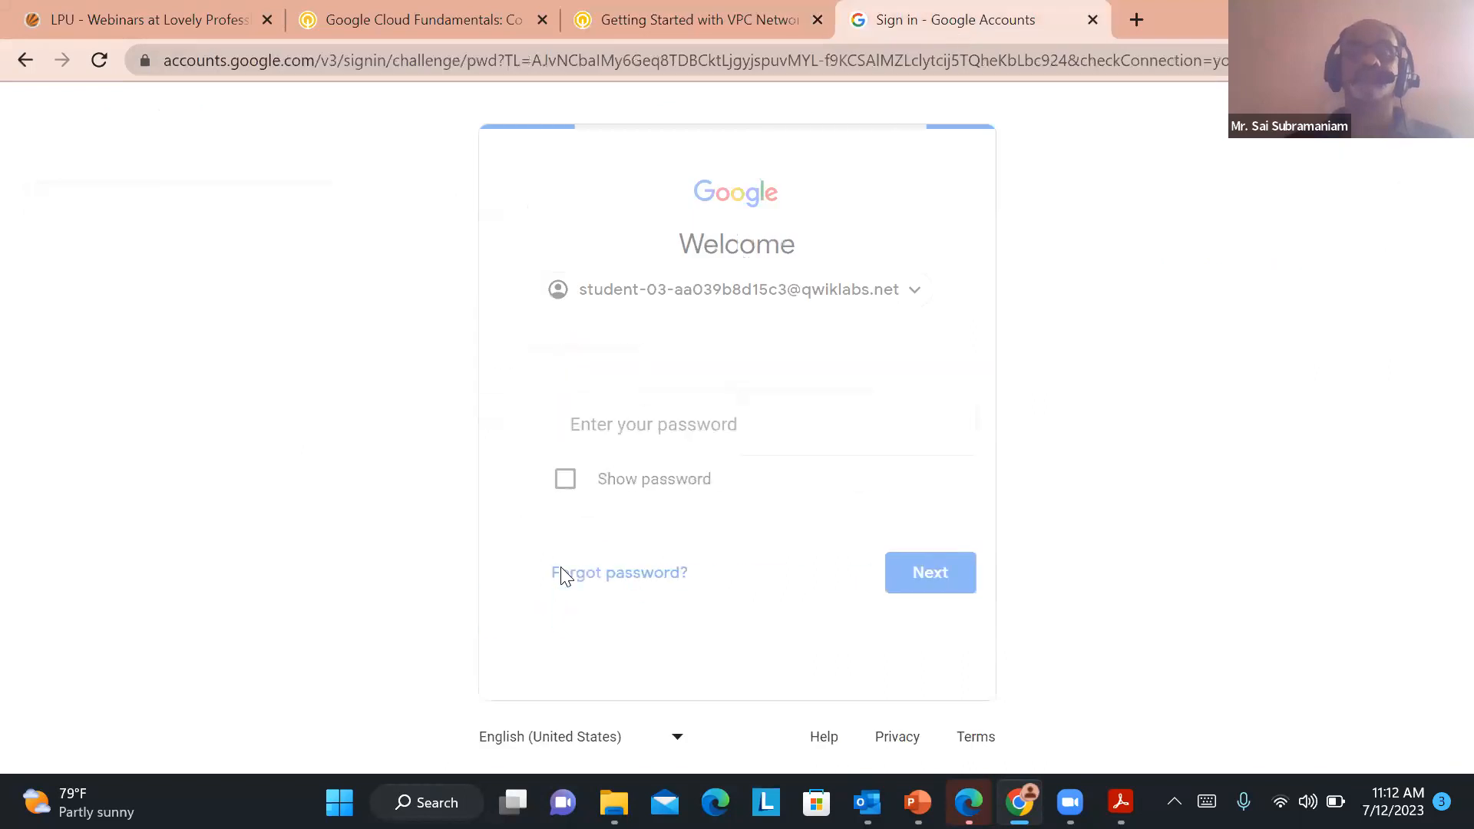
key(ctrl+v)
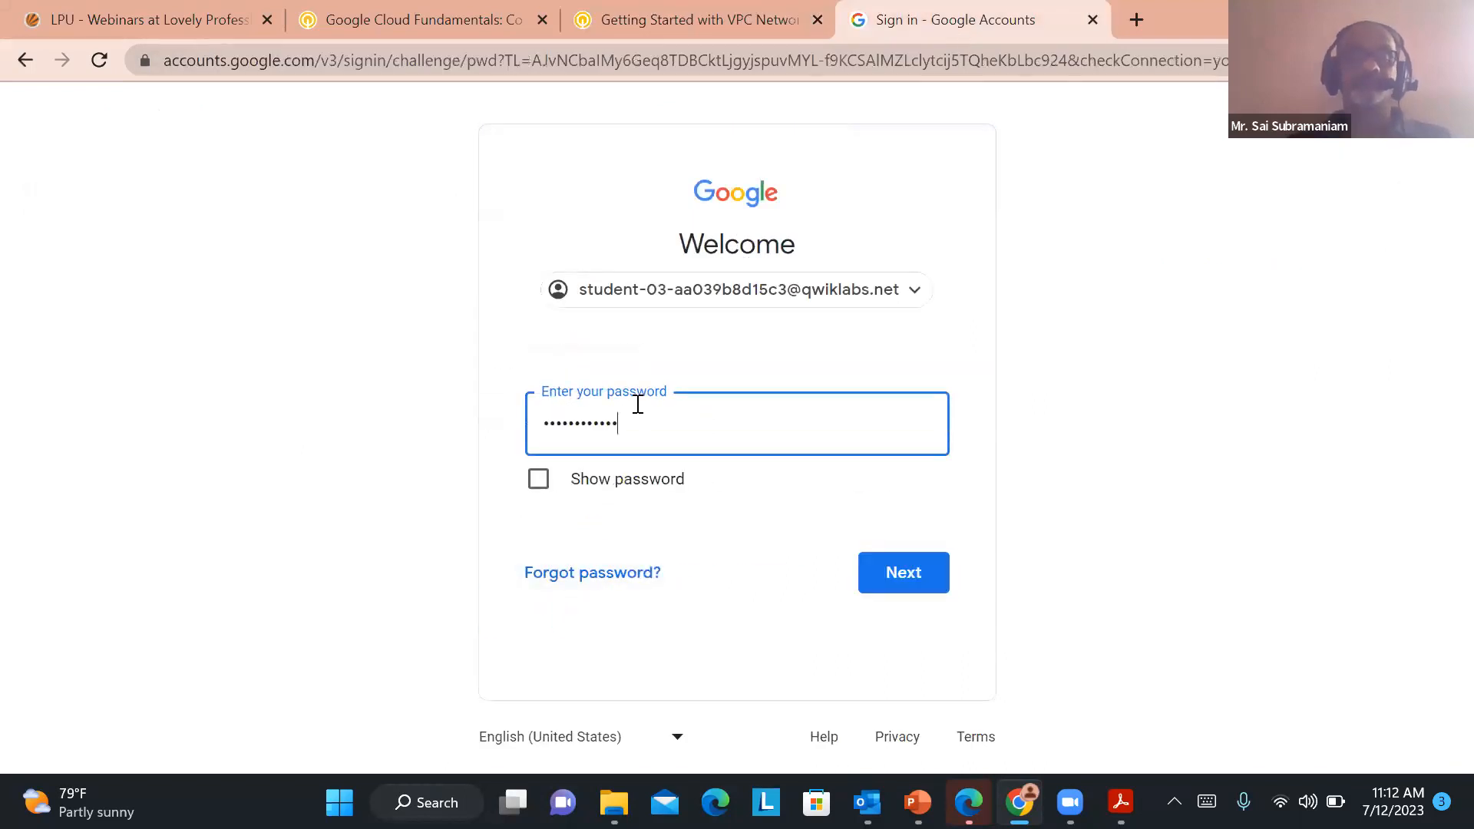
click(891, 573)
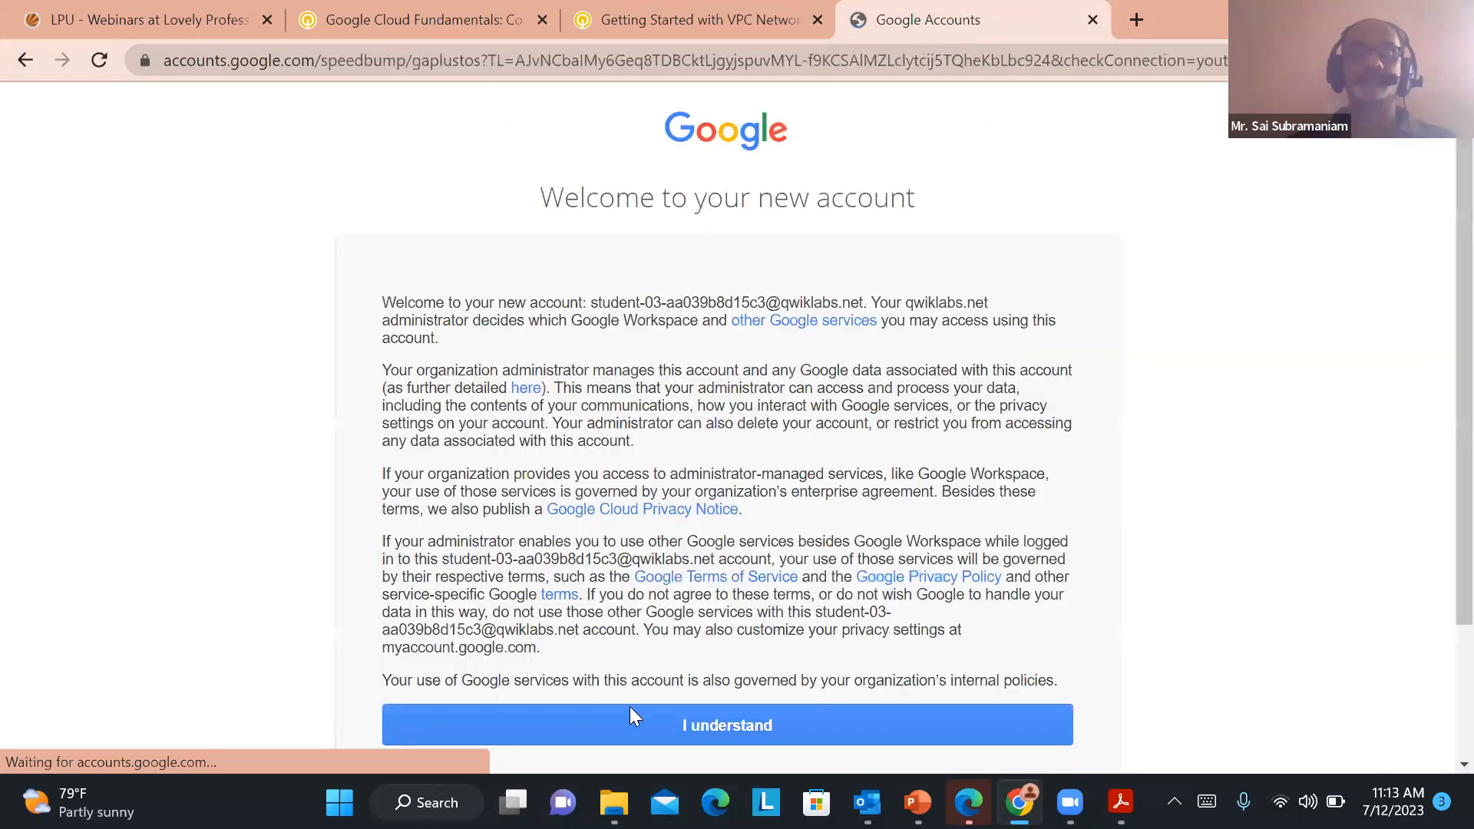
Acknowledge the new account notice and agree to the Google Cloud terms of service
click(676, 720)
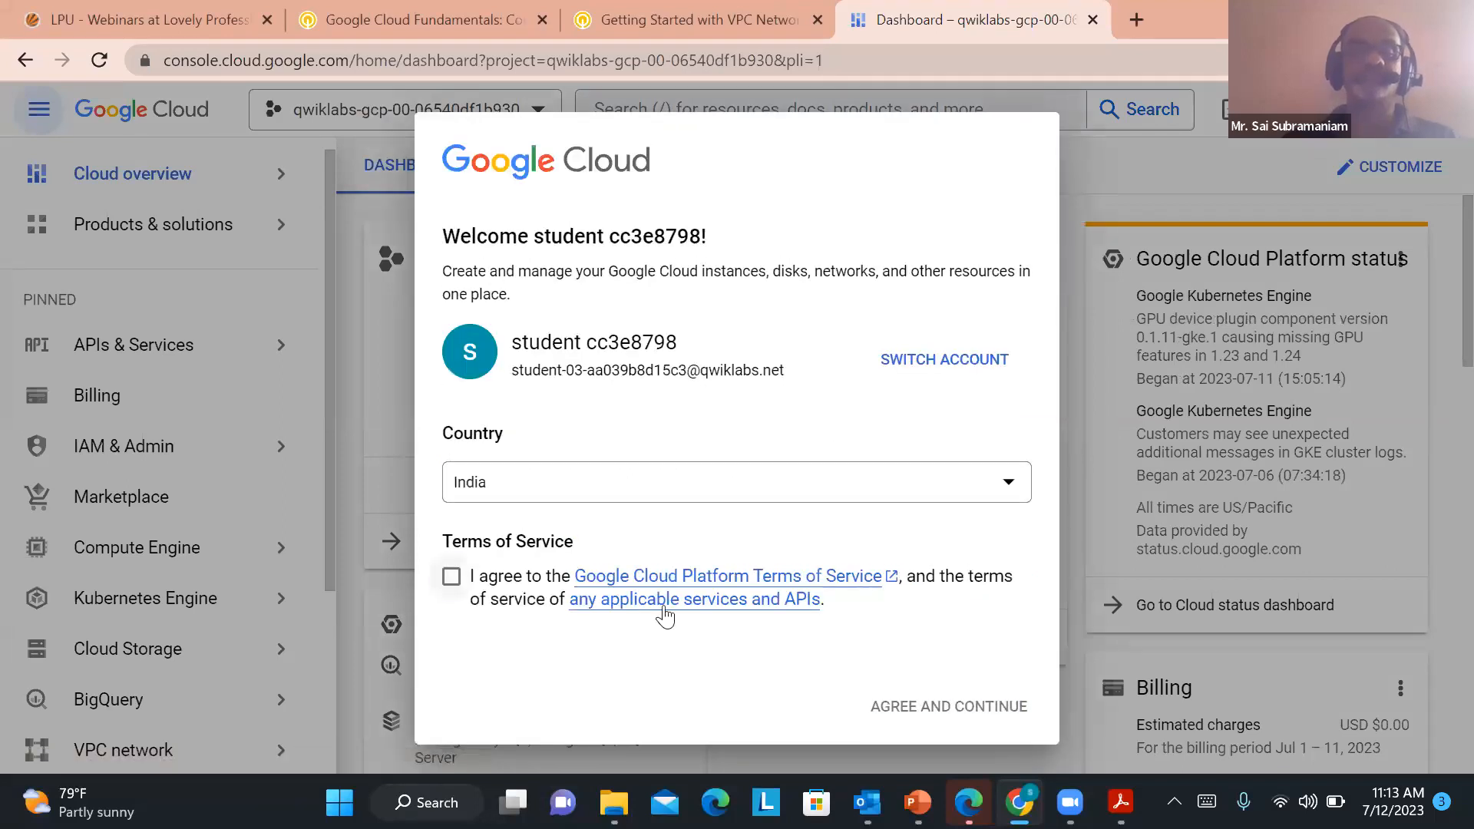
click(451, 576)
click(944, 708)
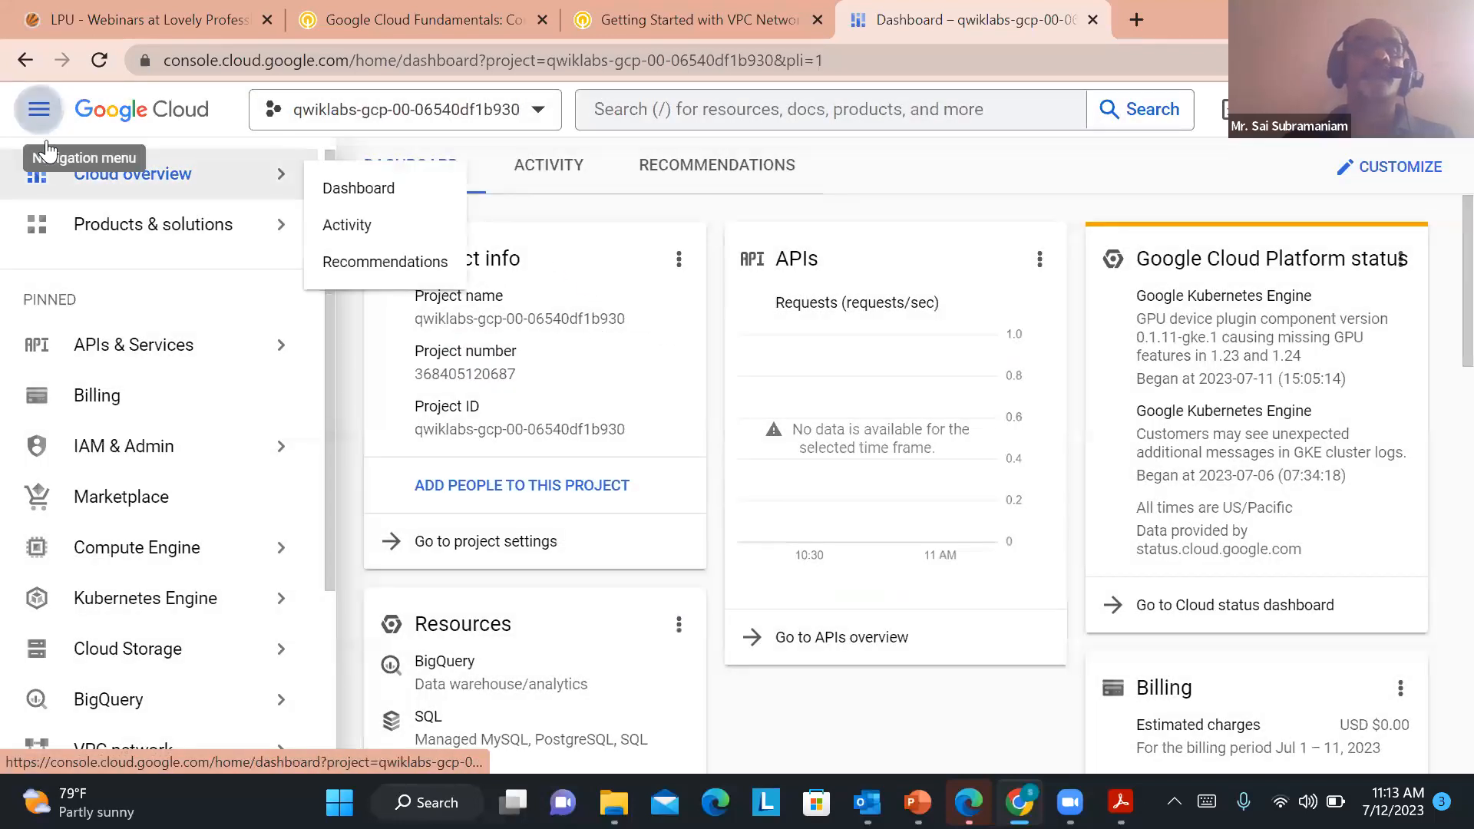
click(39, 112)
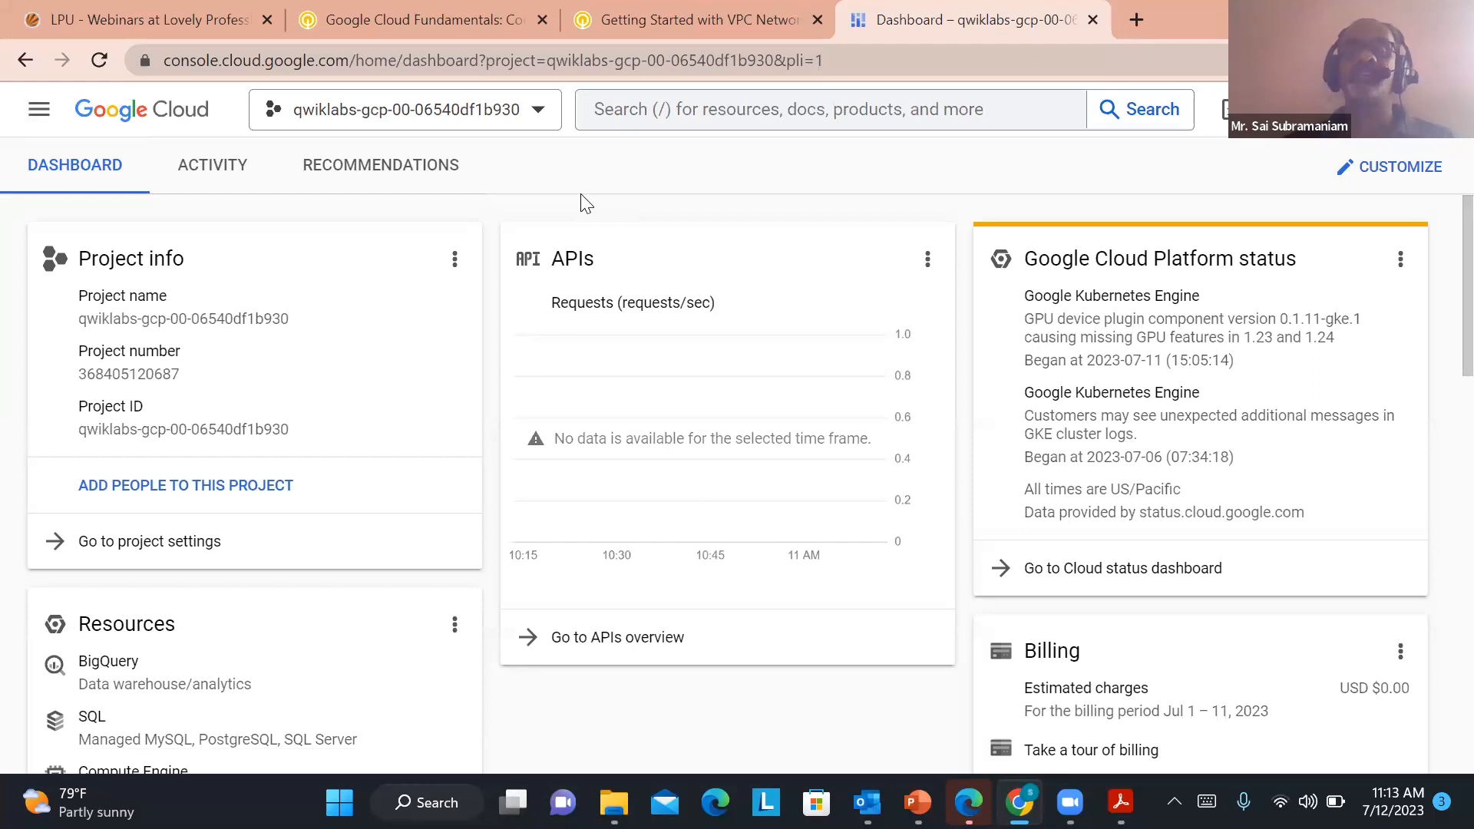
click(39, 115)
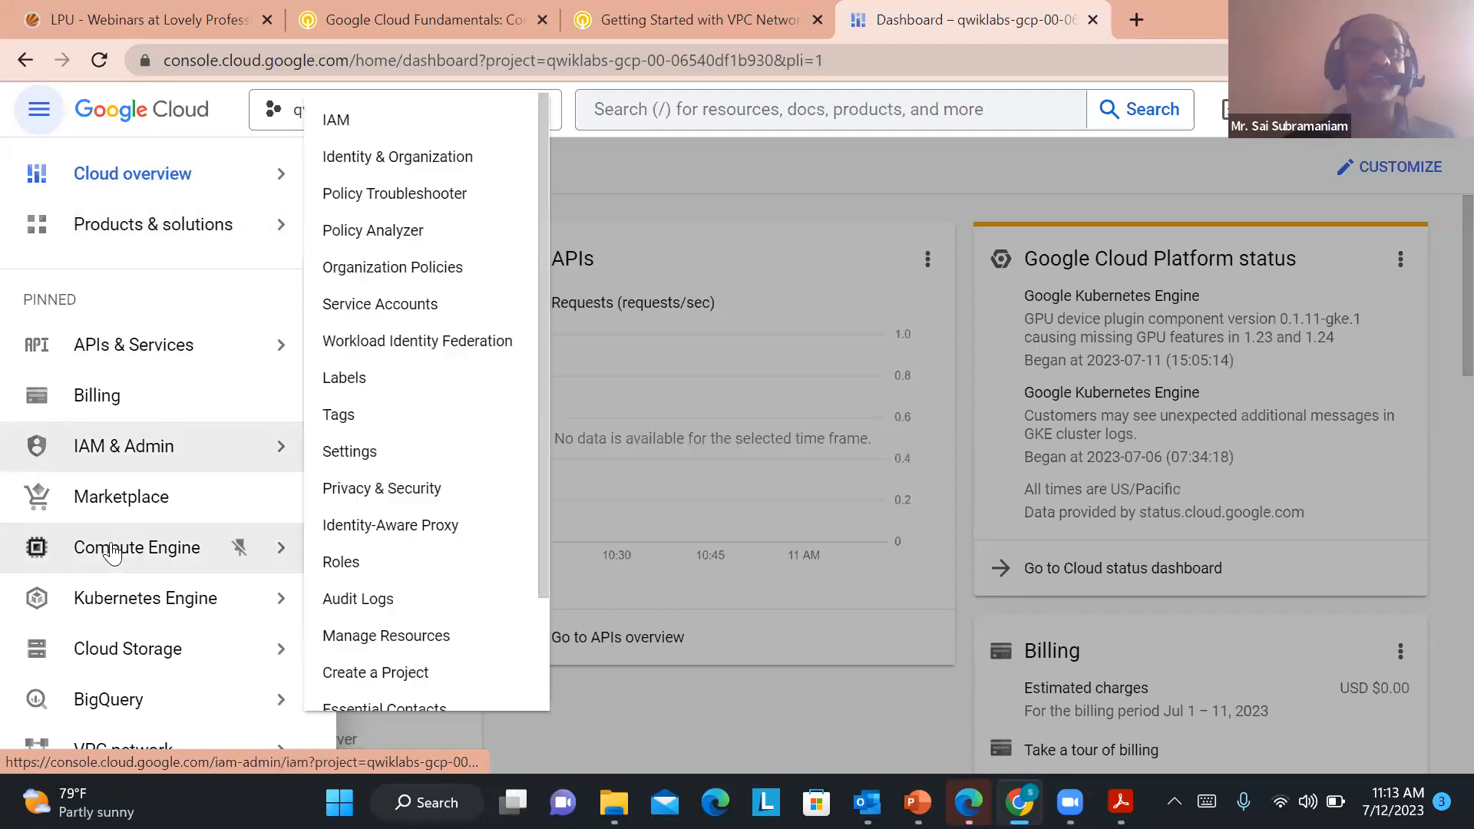
mouse_move(112, 551)
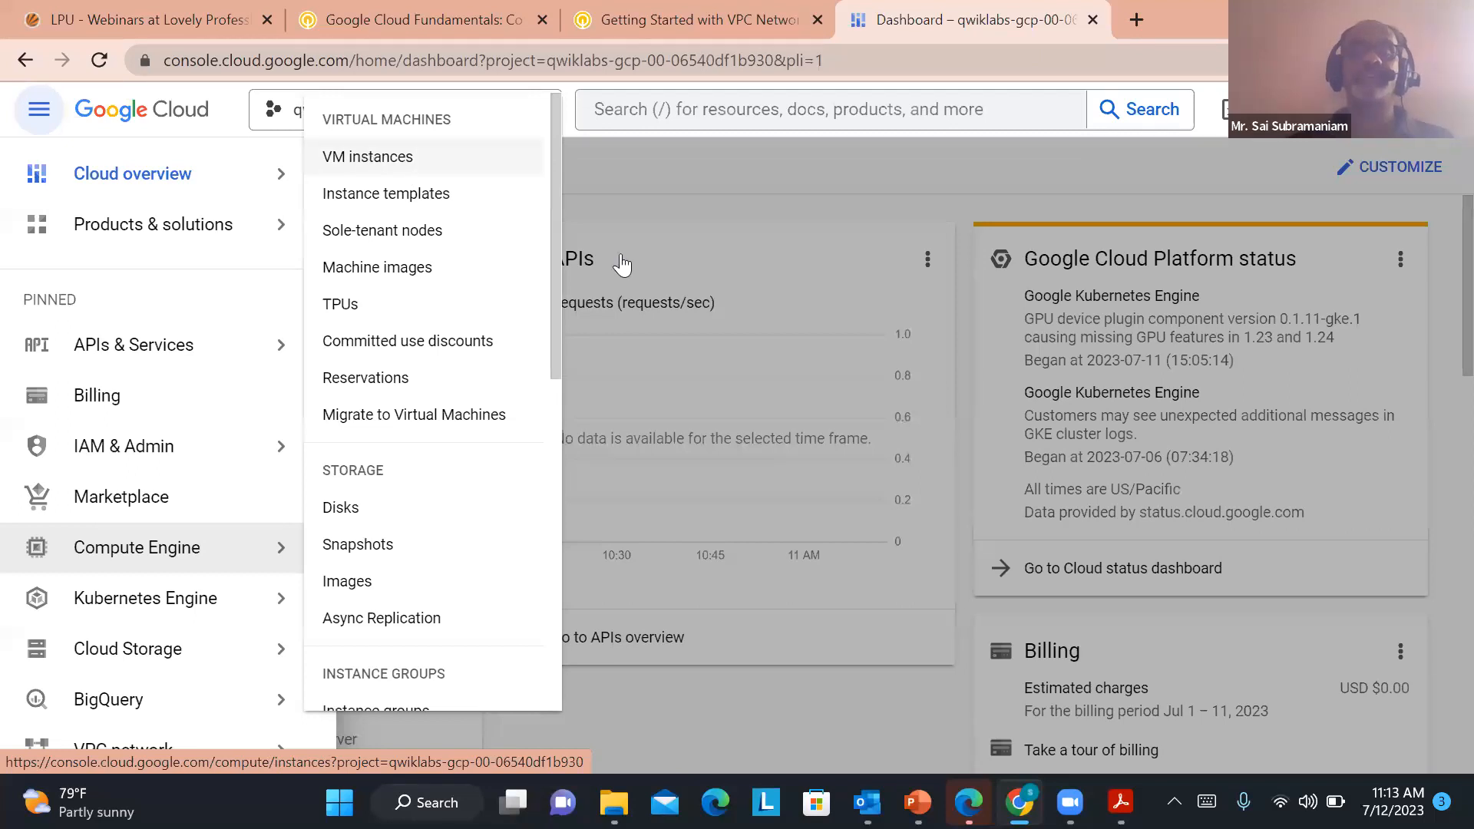
click(664, 163)
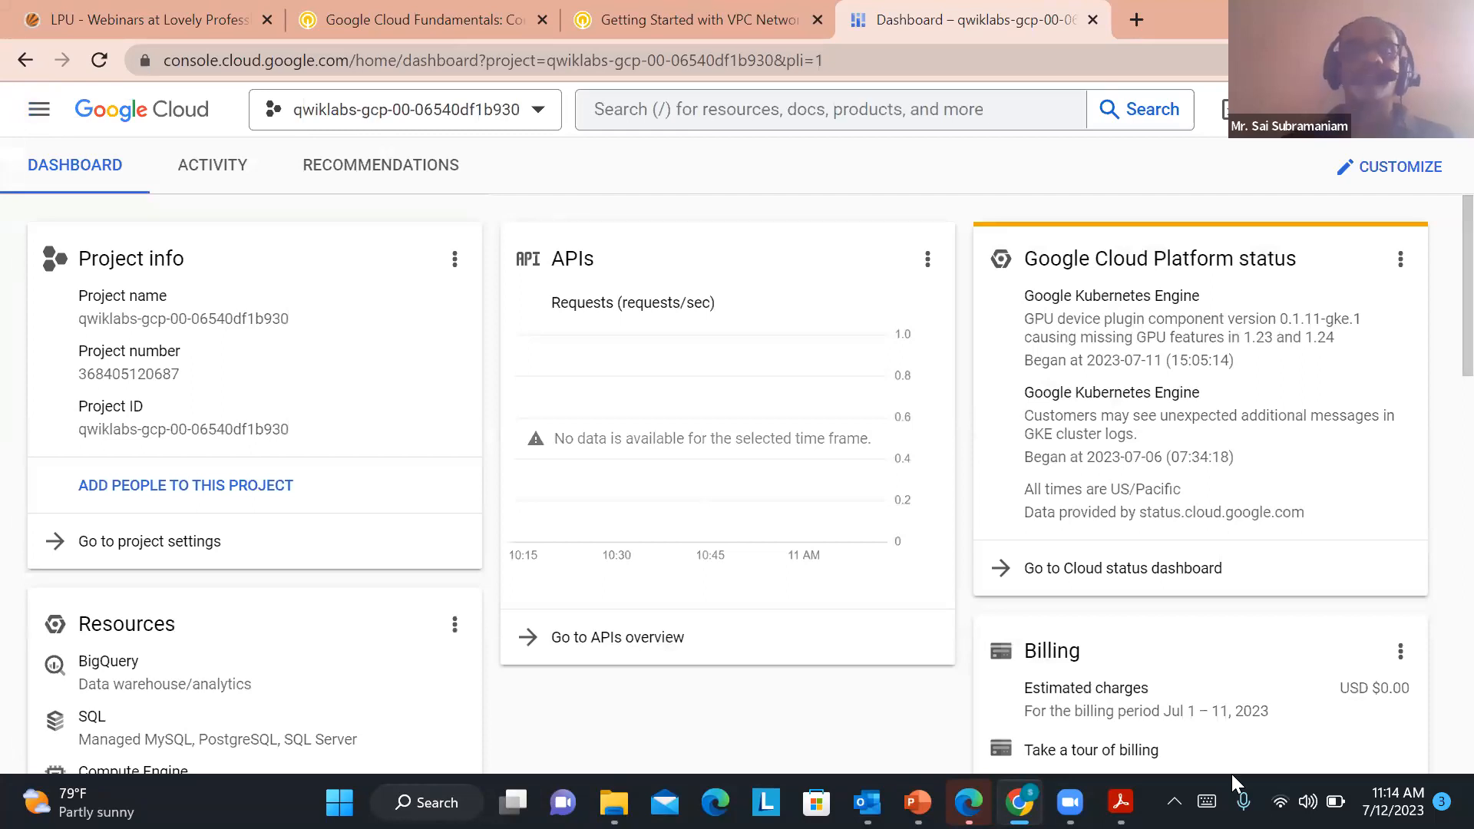
Go to Compute Engine's VM instances page and start creating a new VM instance
click(39, 115)
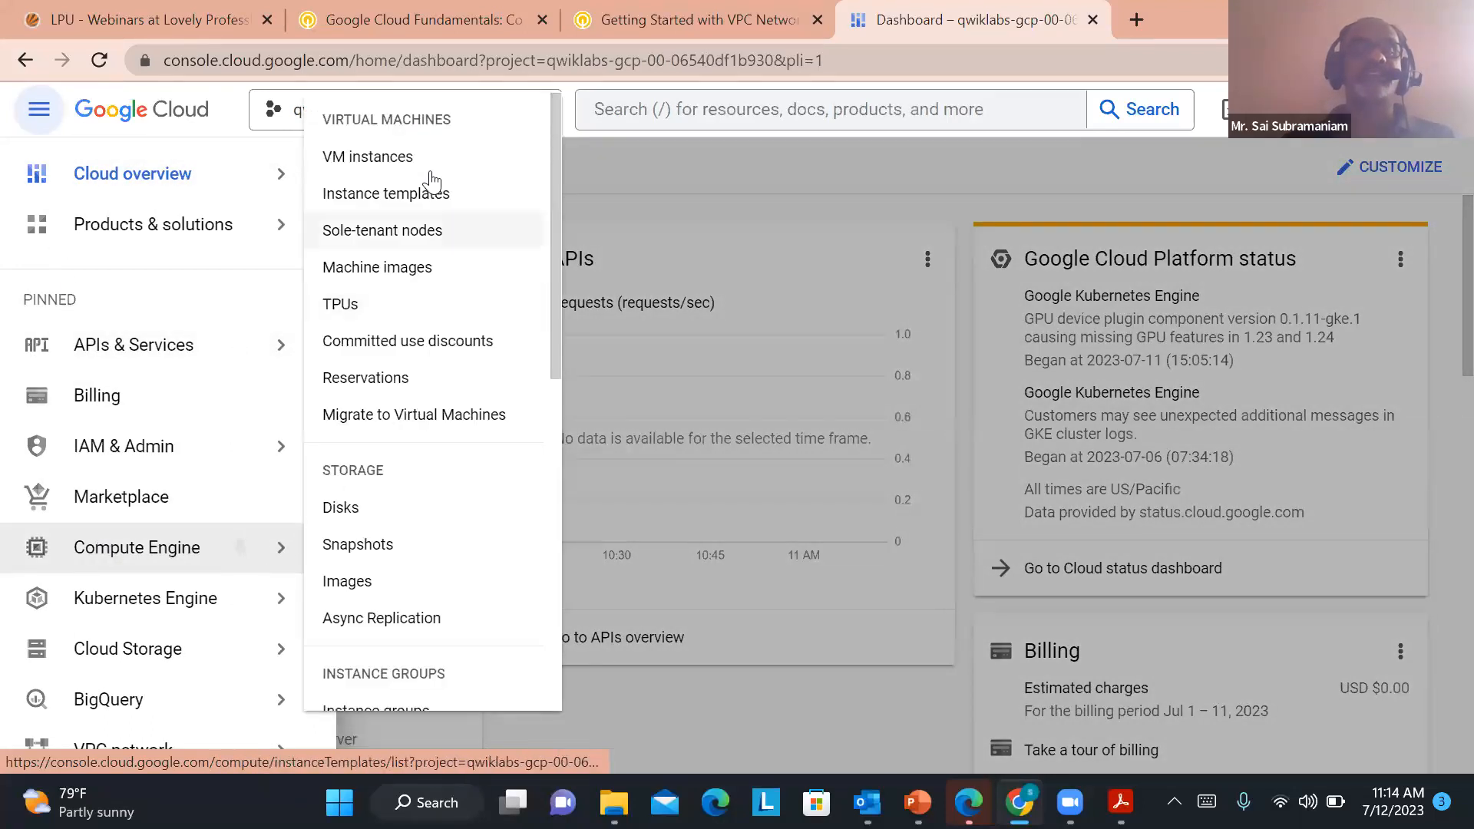
click(366, 159)
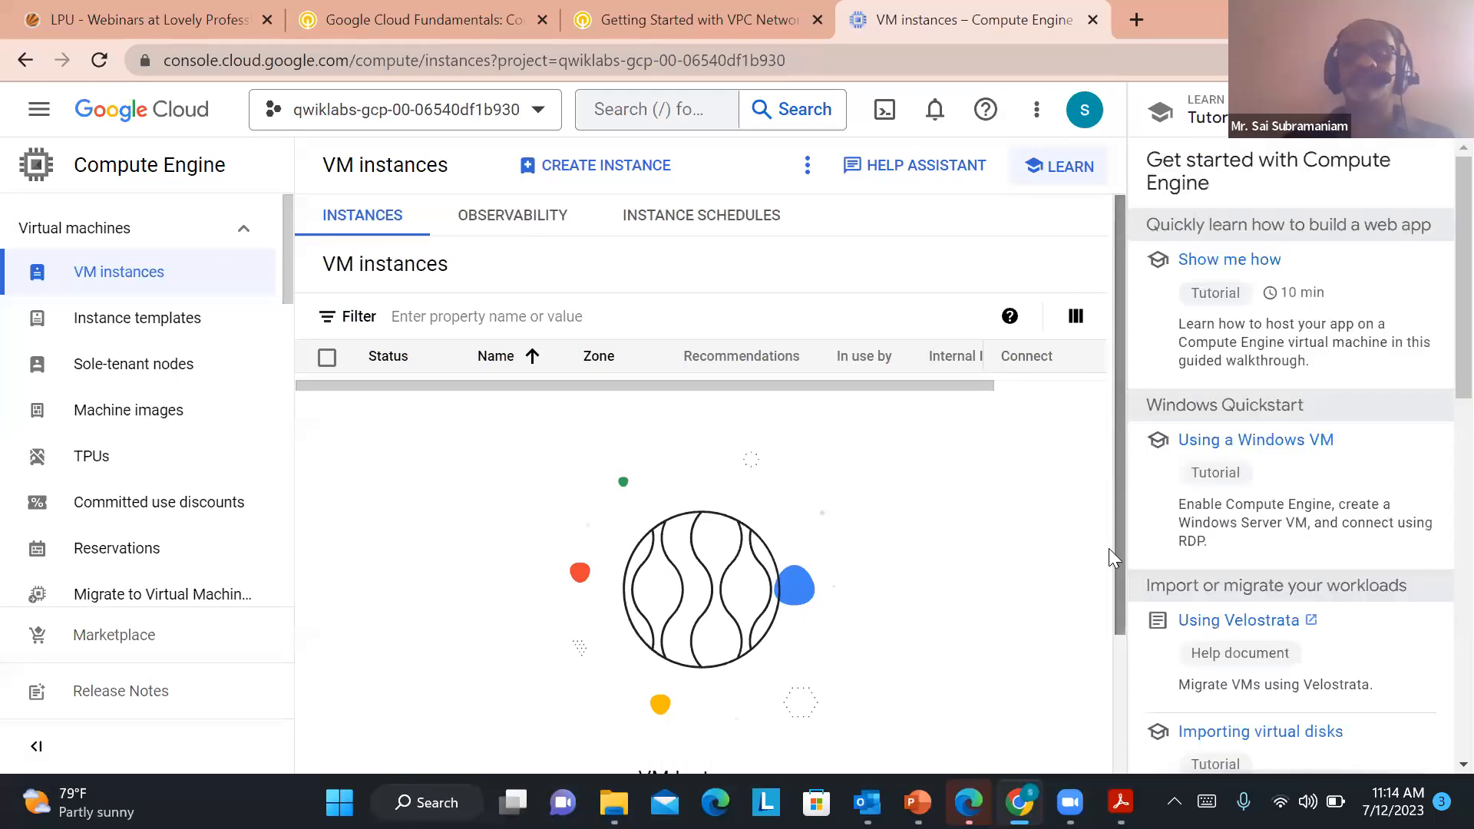
drag(1116, 471, 1119, 298)
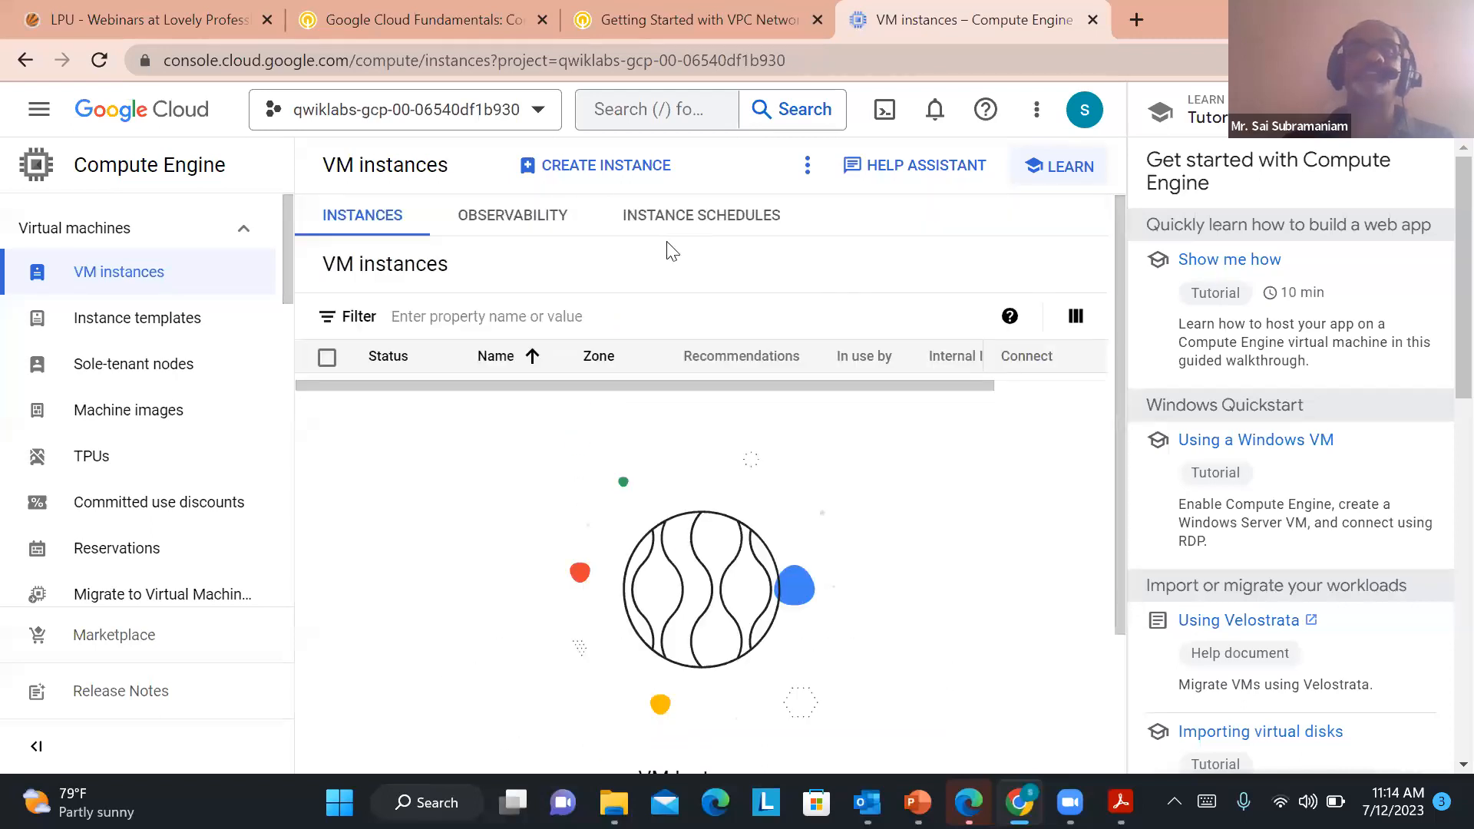
click(583, 168)
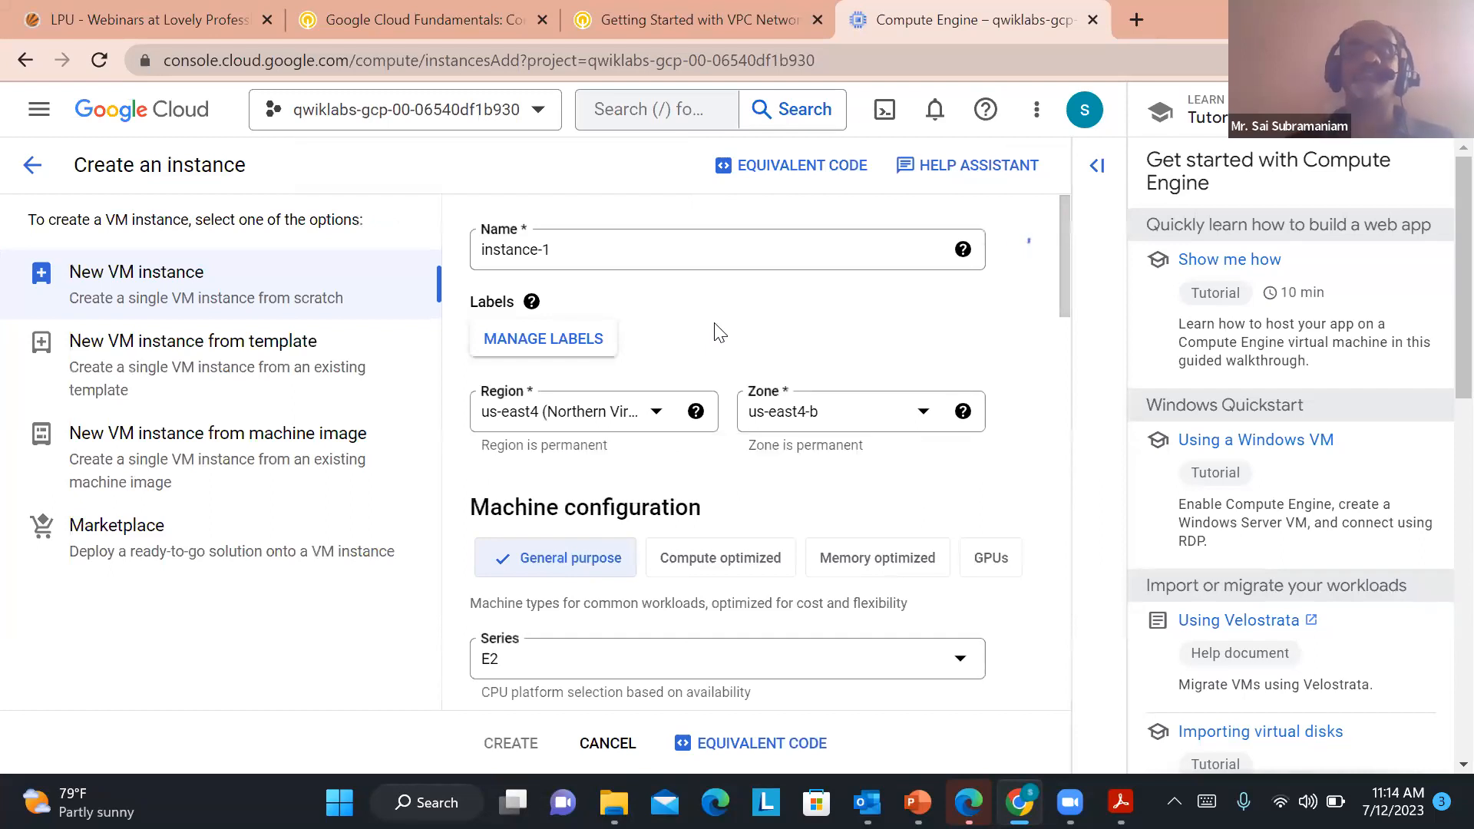
Name the new VM instance instance-1-sai123
click(557, 250)
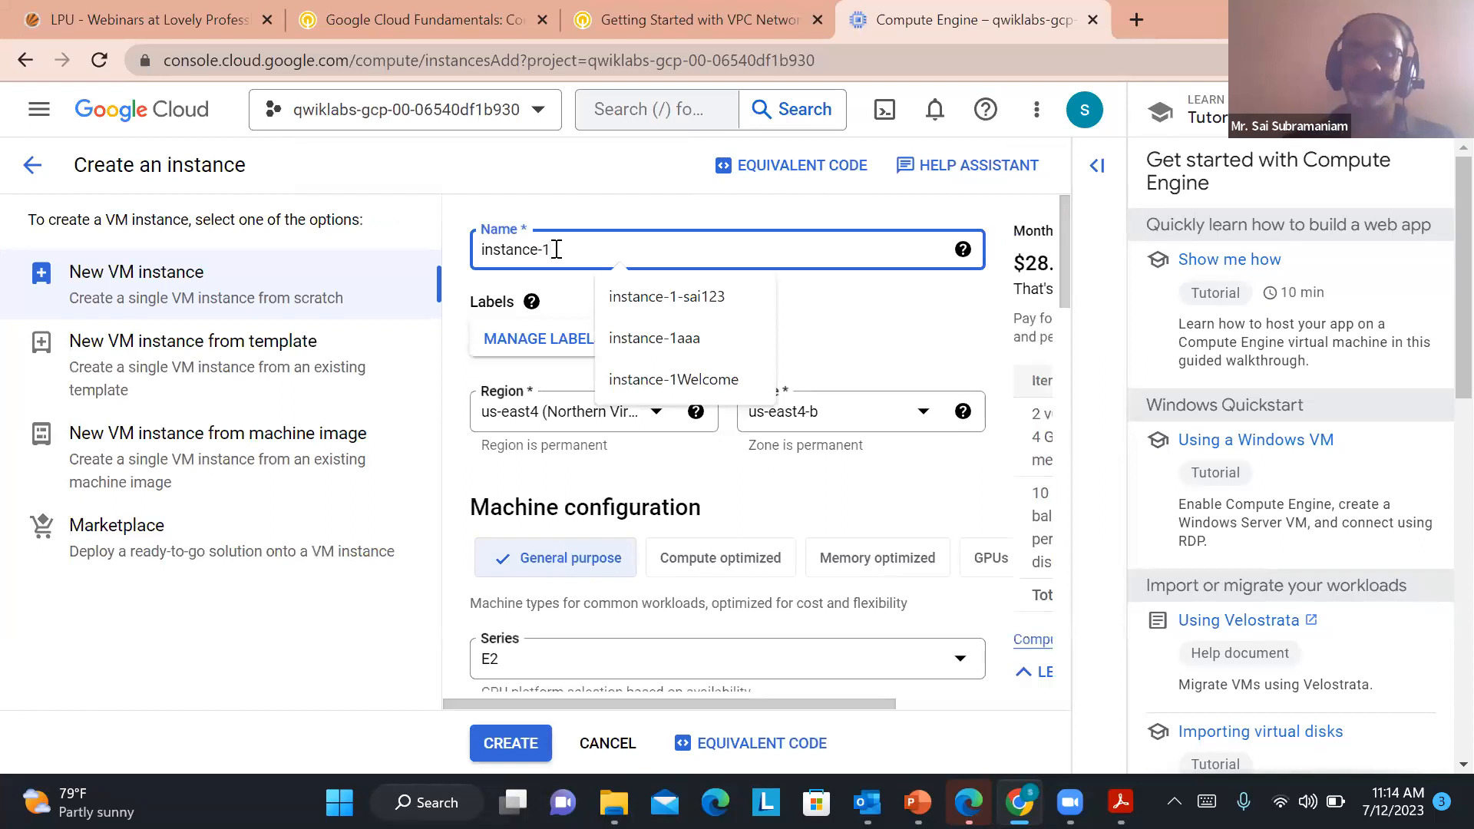
text(-)
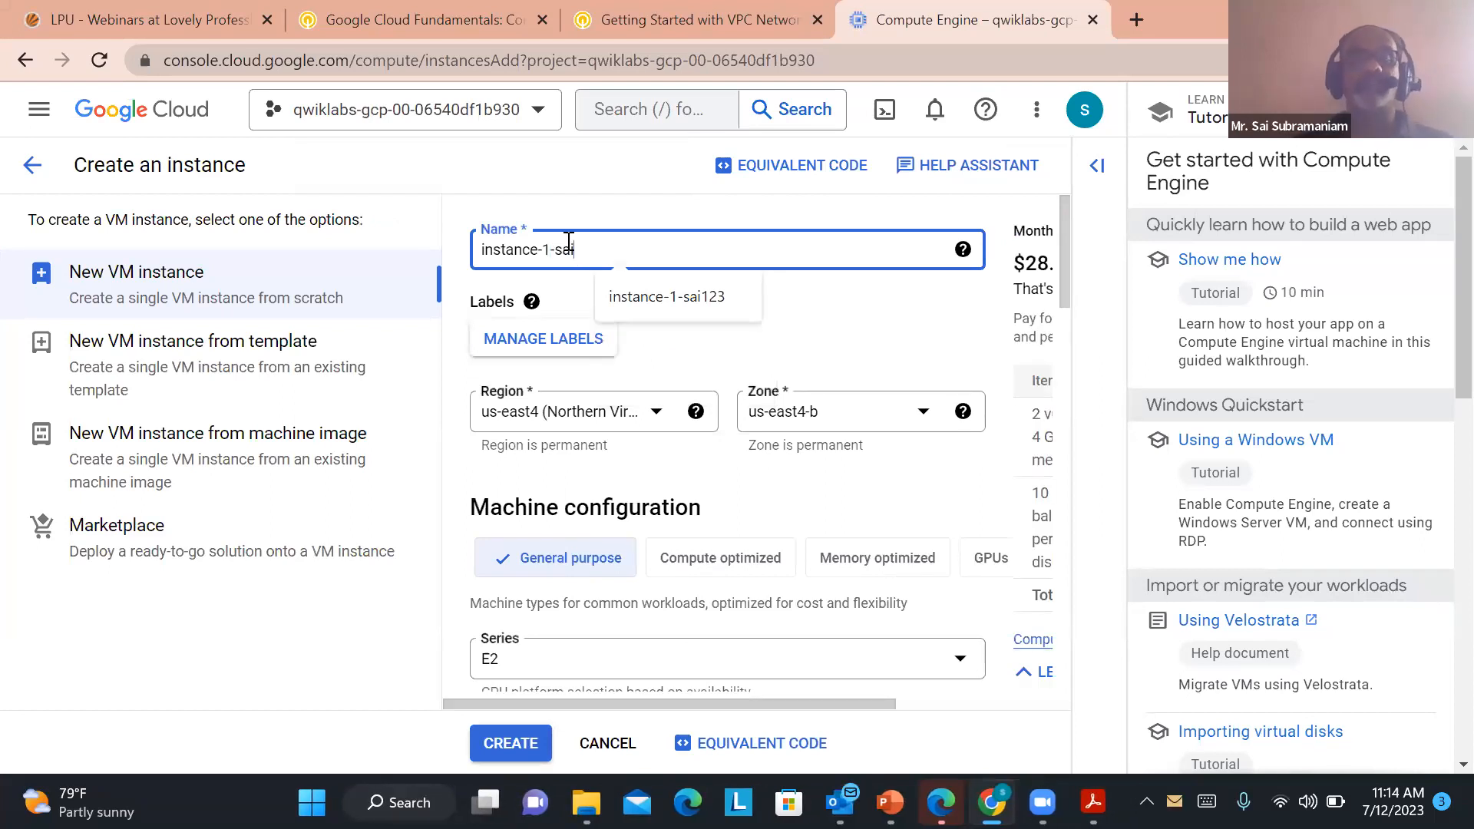
text(sai)
click(627, 296)
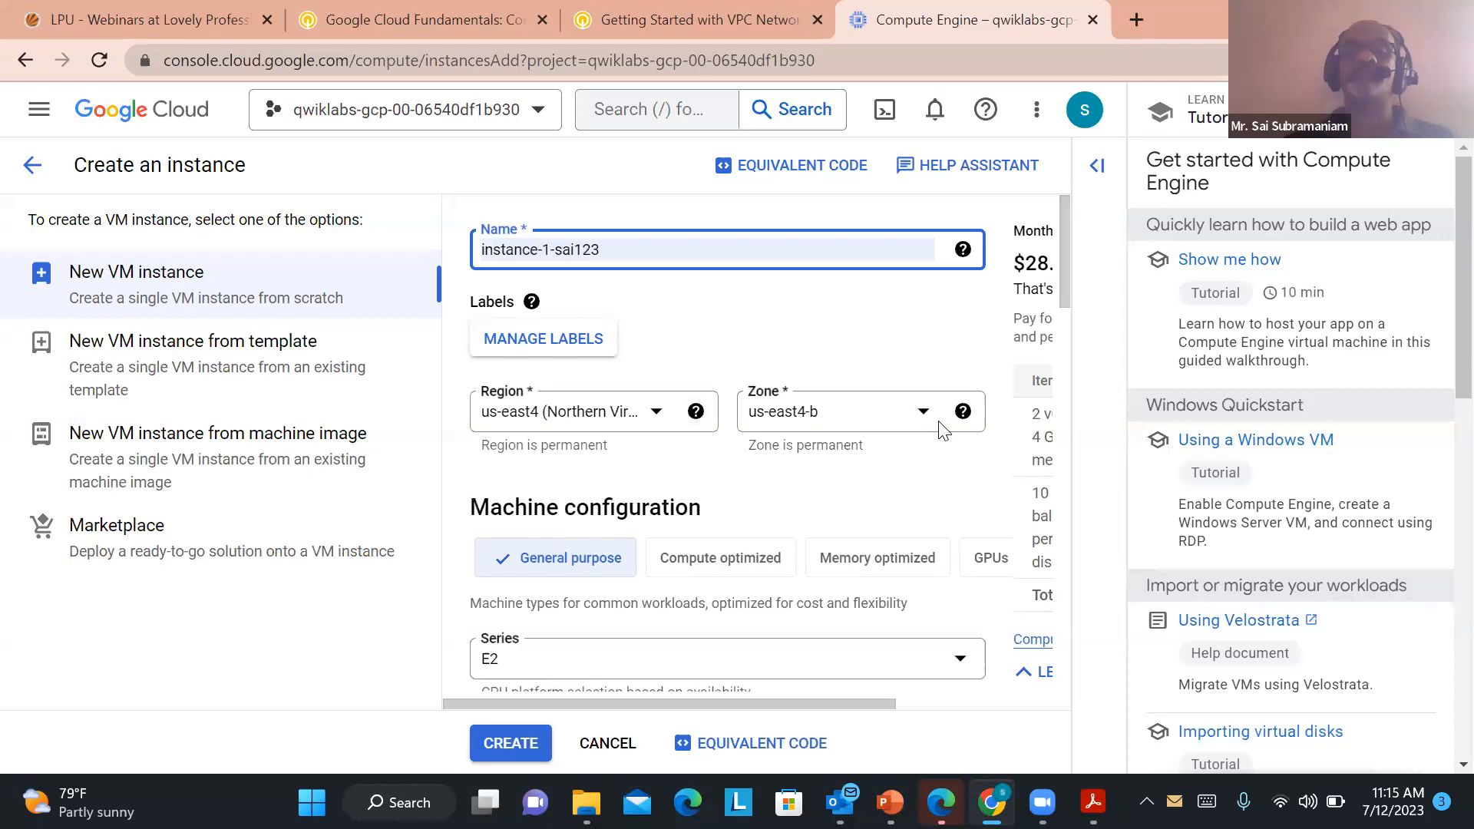
Set the instance's region to us-central1 (Iowa) and its zone to us-central1-a
click(655, 414)
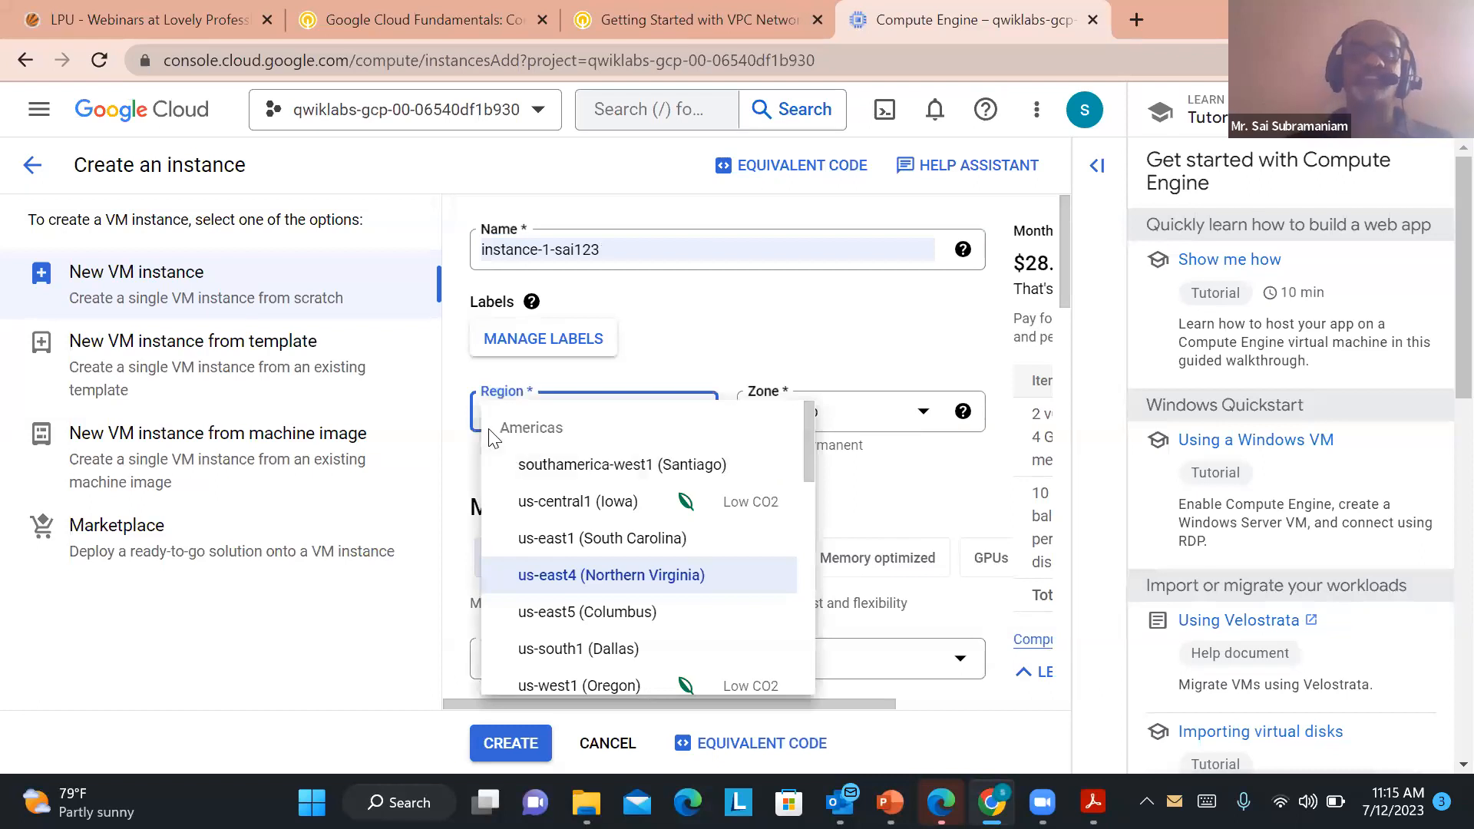
drag(809, 434, 791, 631)
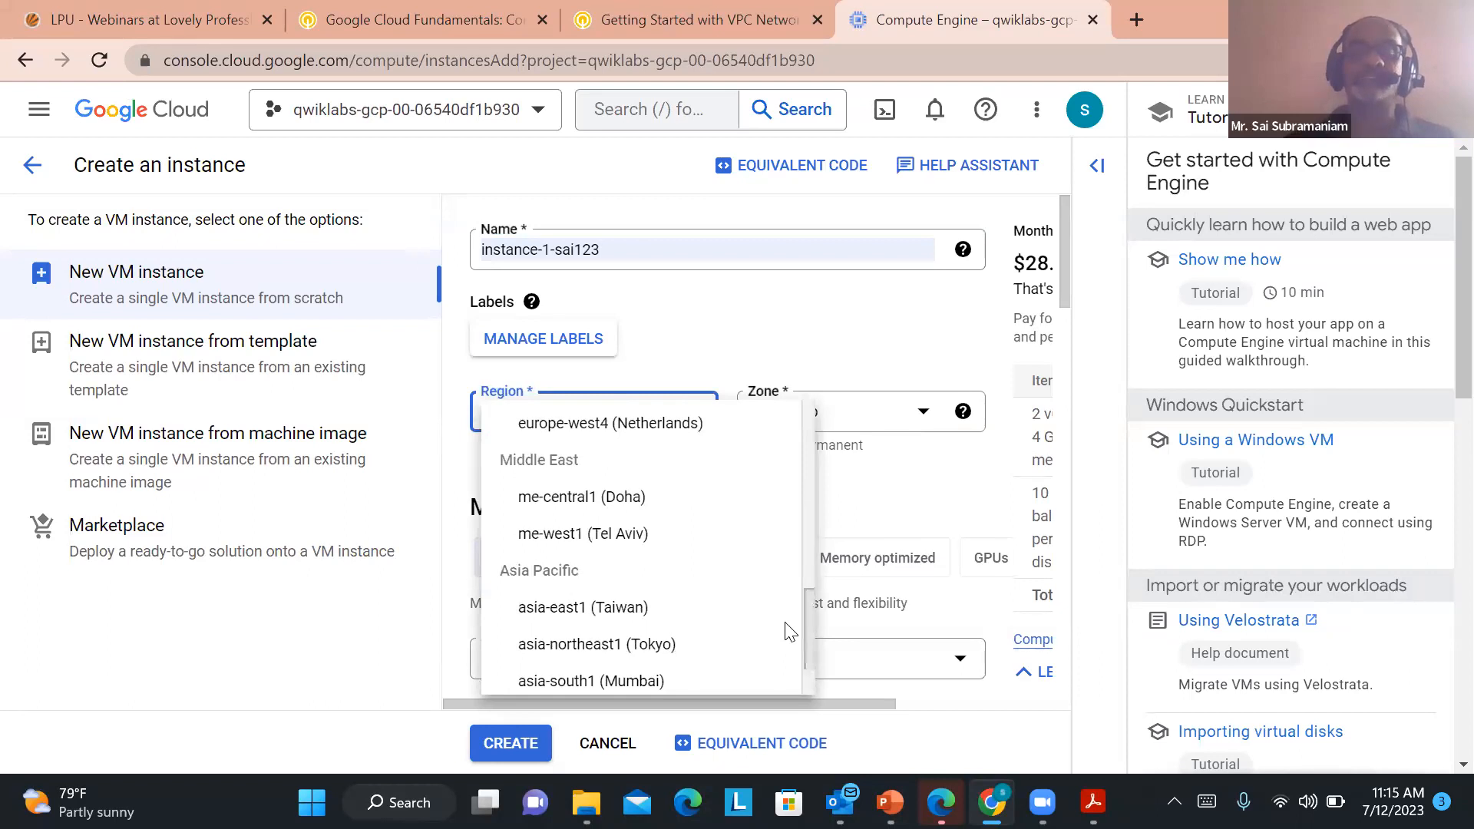
scroll(789, 628, down, 1)
scroll(787, 590, up, 10)
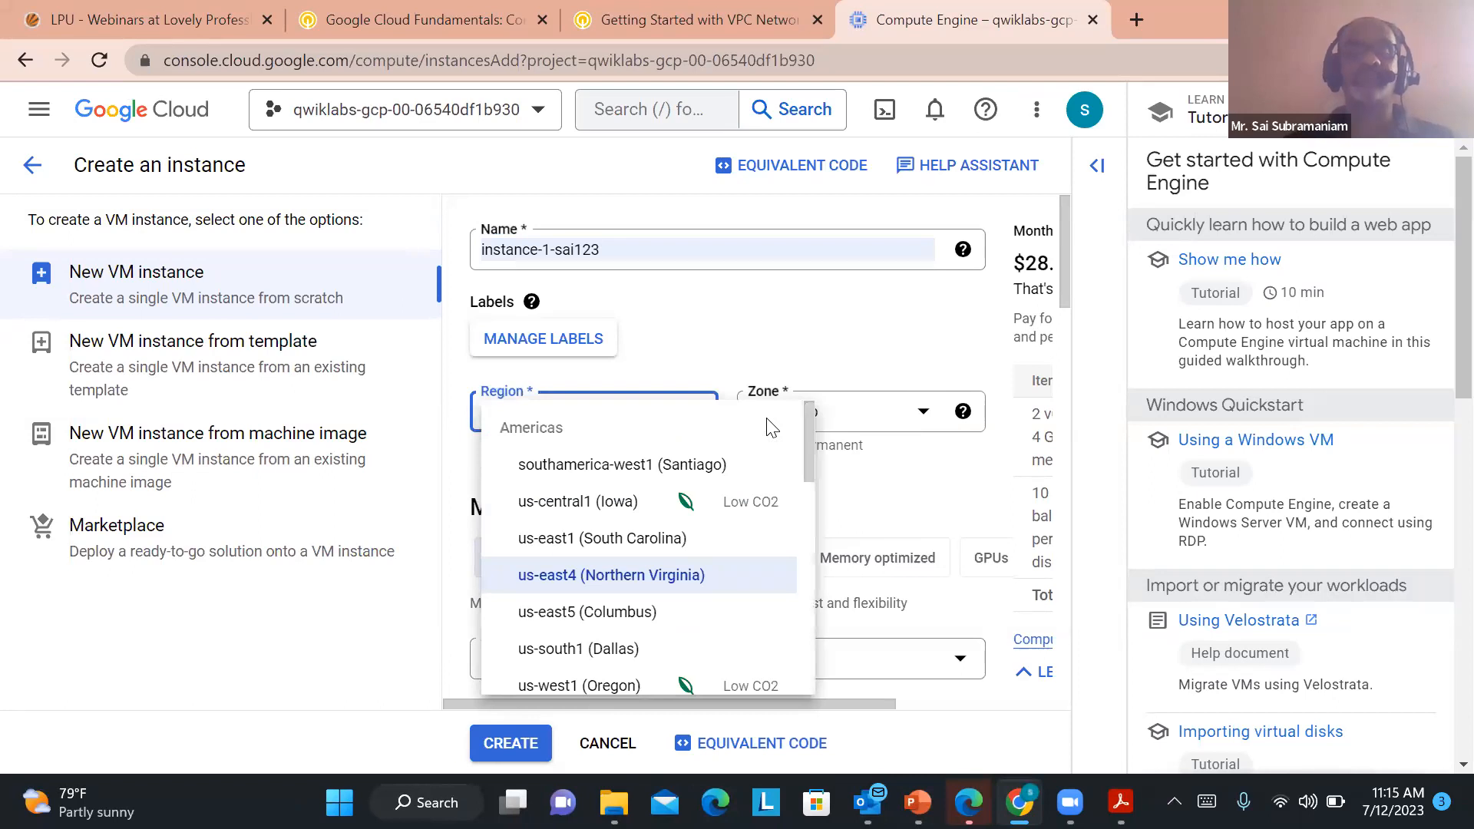
click(551, 502)
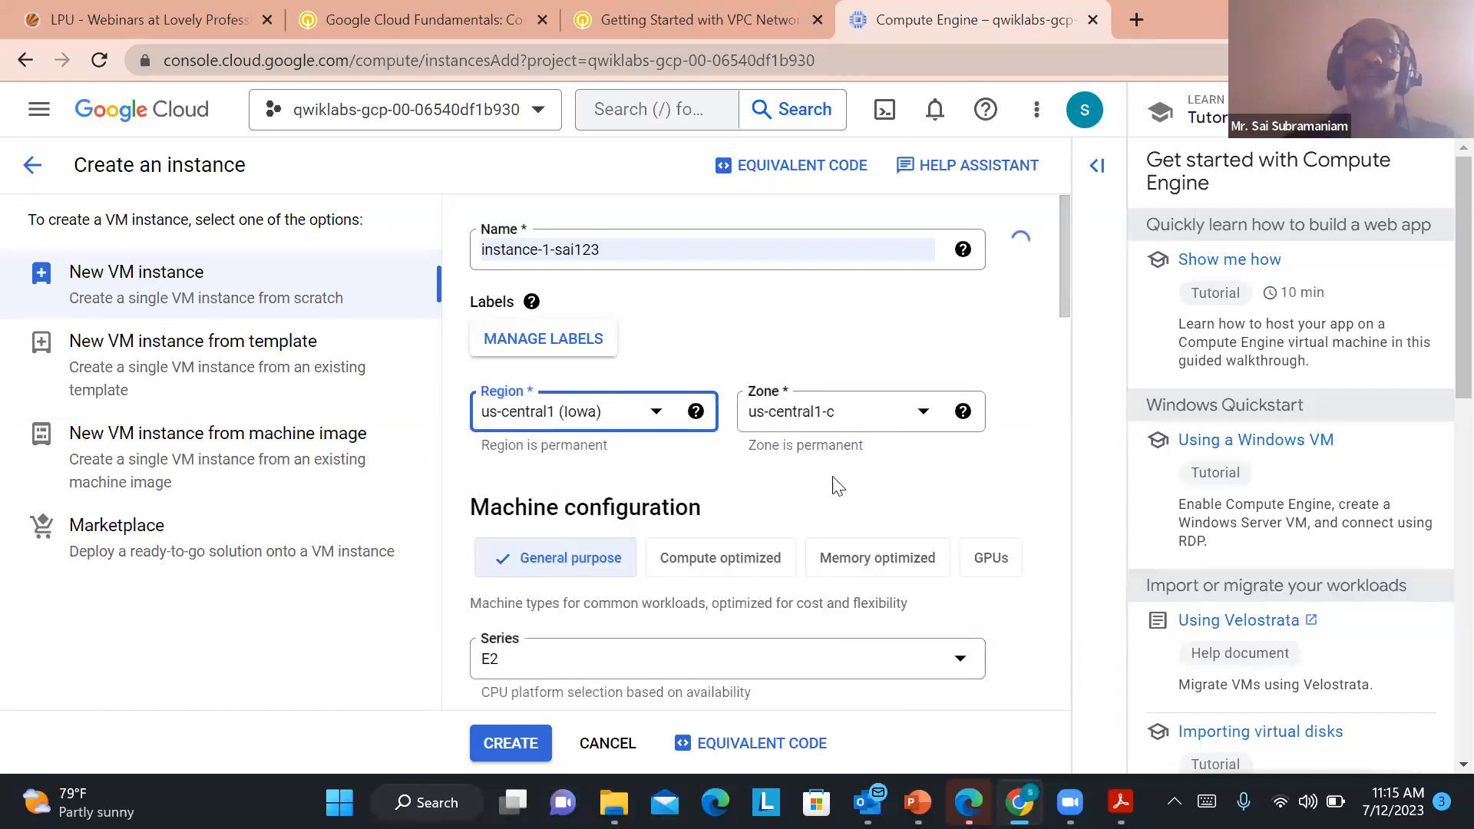
click(923, 415)
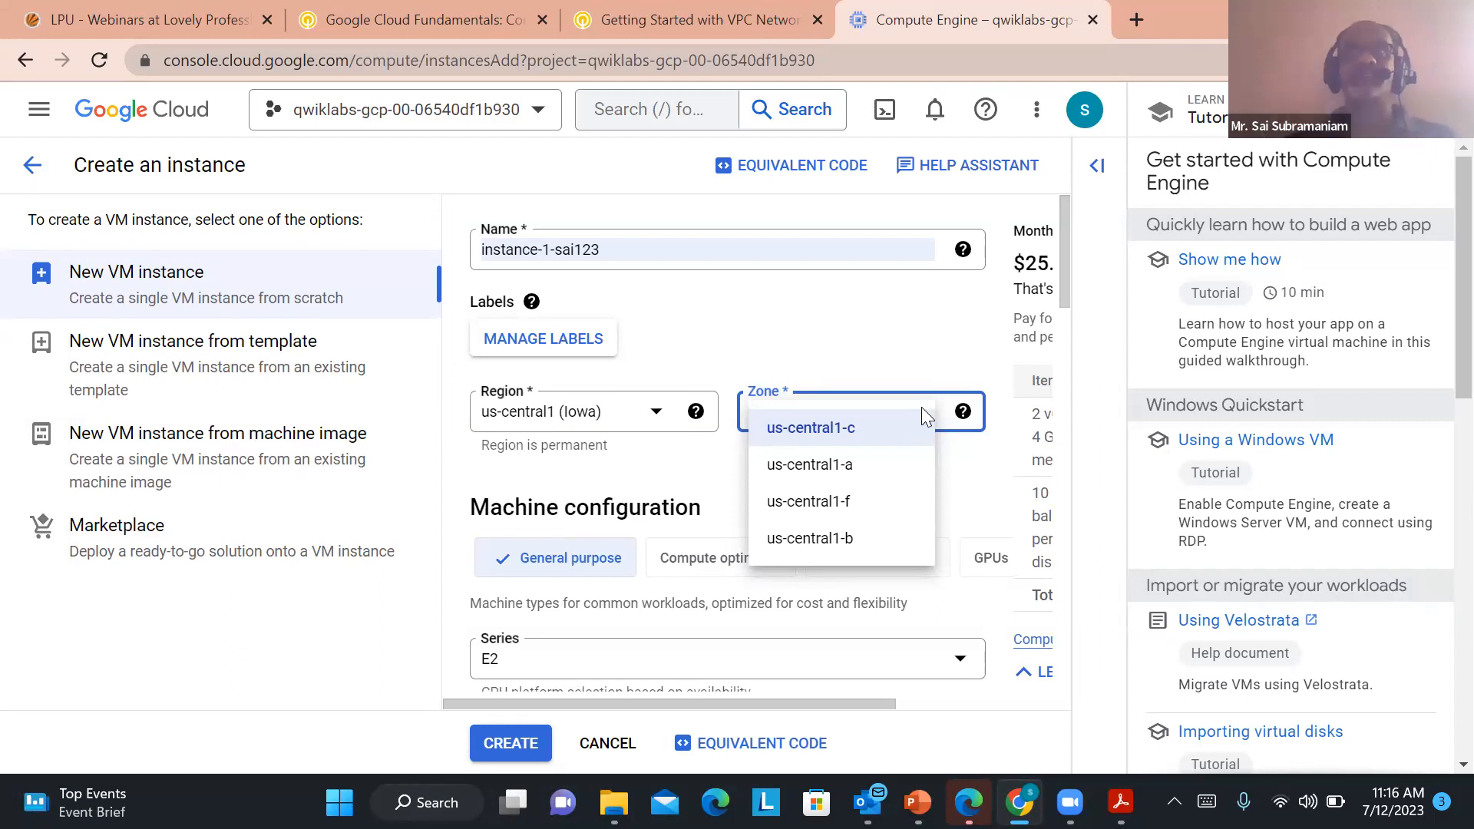
click(823, 466)
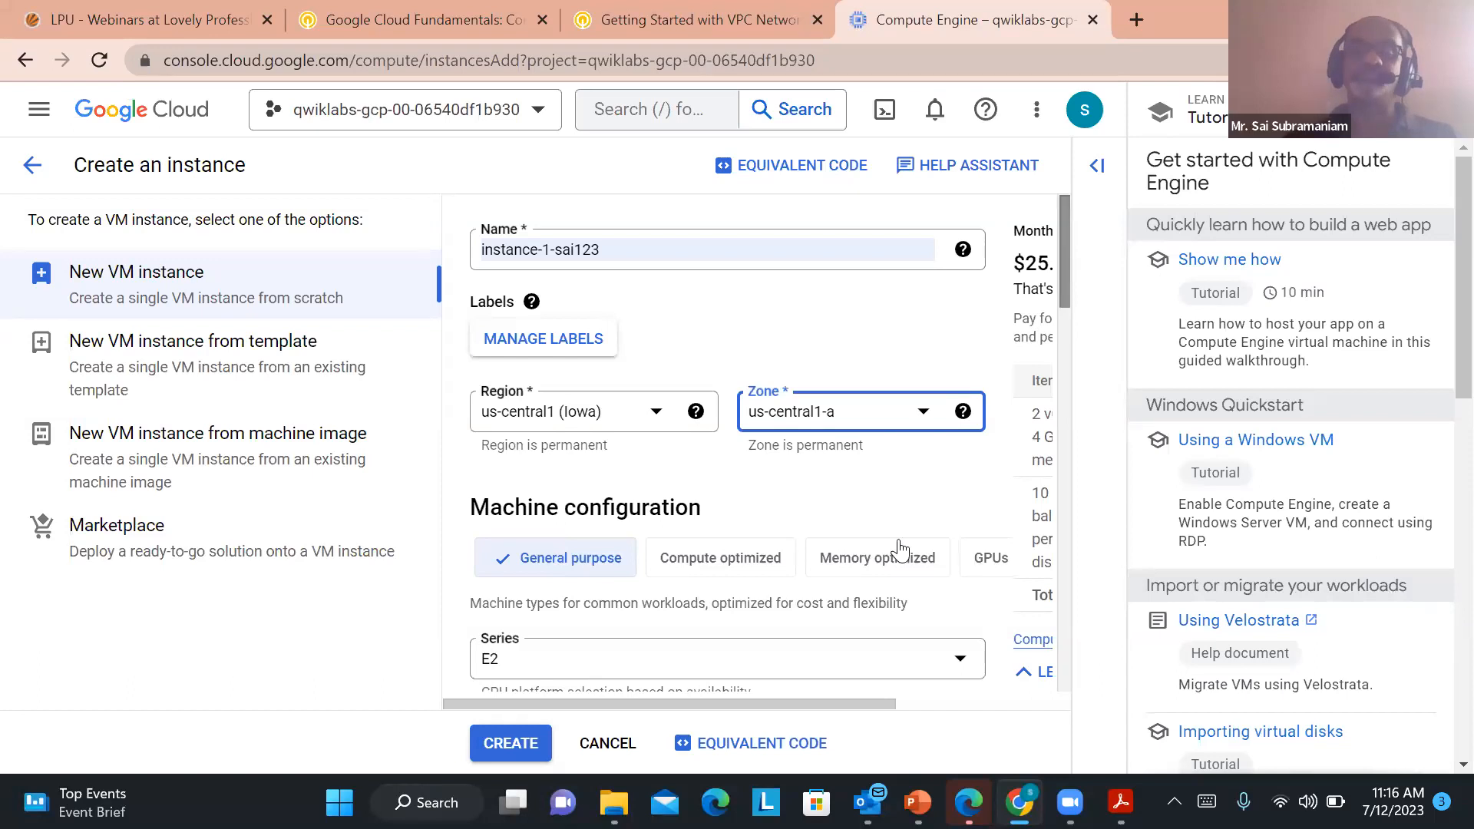
Examine the instance's monthly cost estimate and the machine configuration options
drag(790, 703, 884, 704)
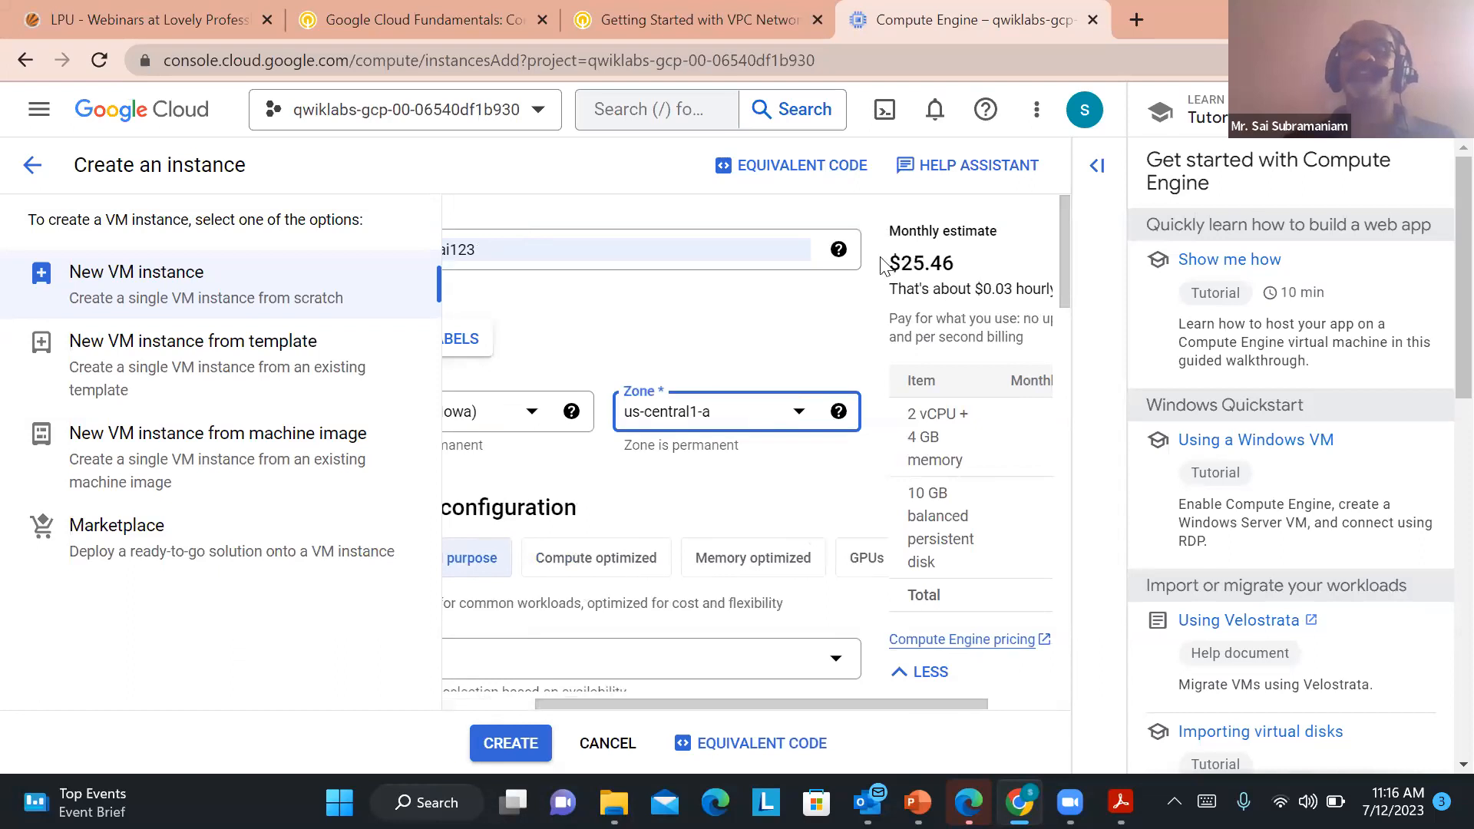
drag(774, 708, 595, 702)
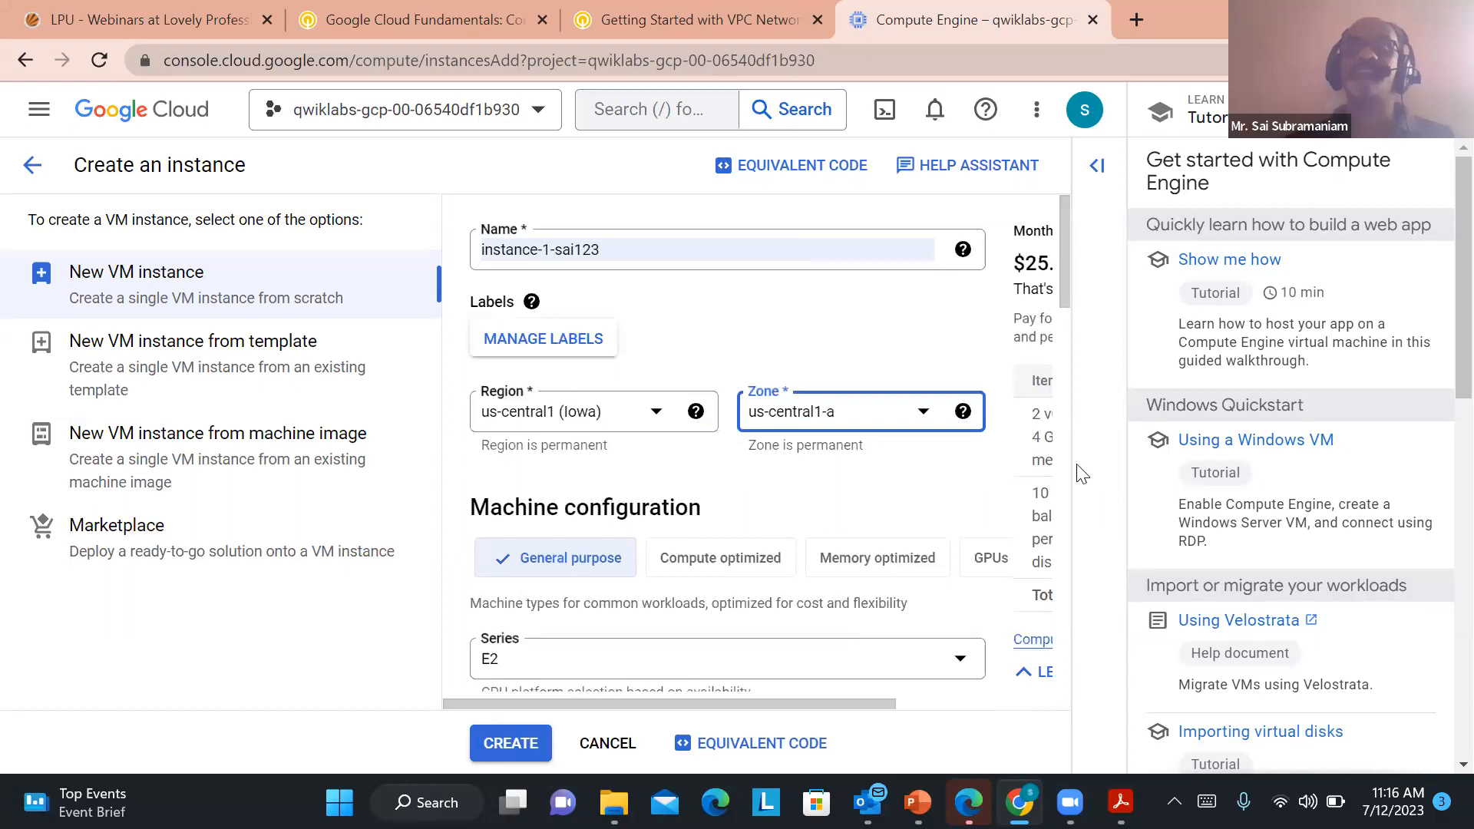
drag(1064, 229, 1064, 271)
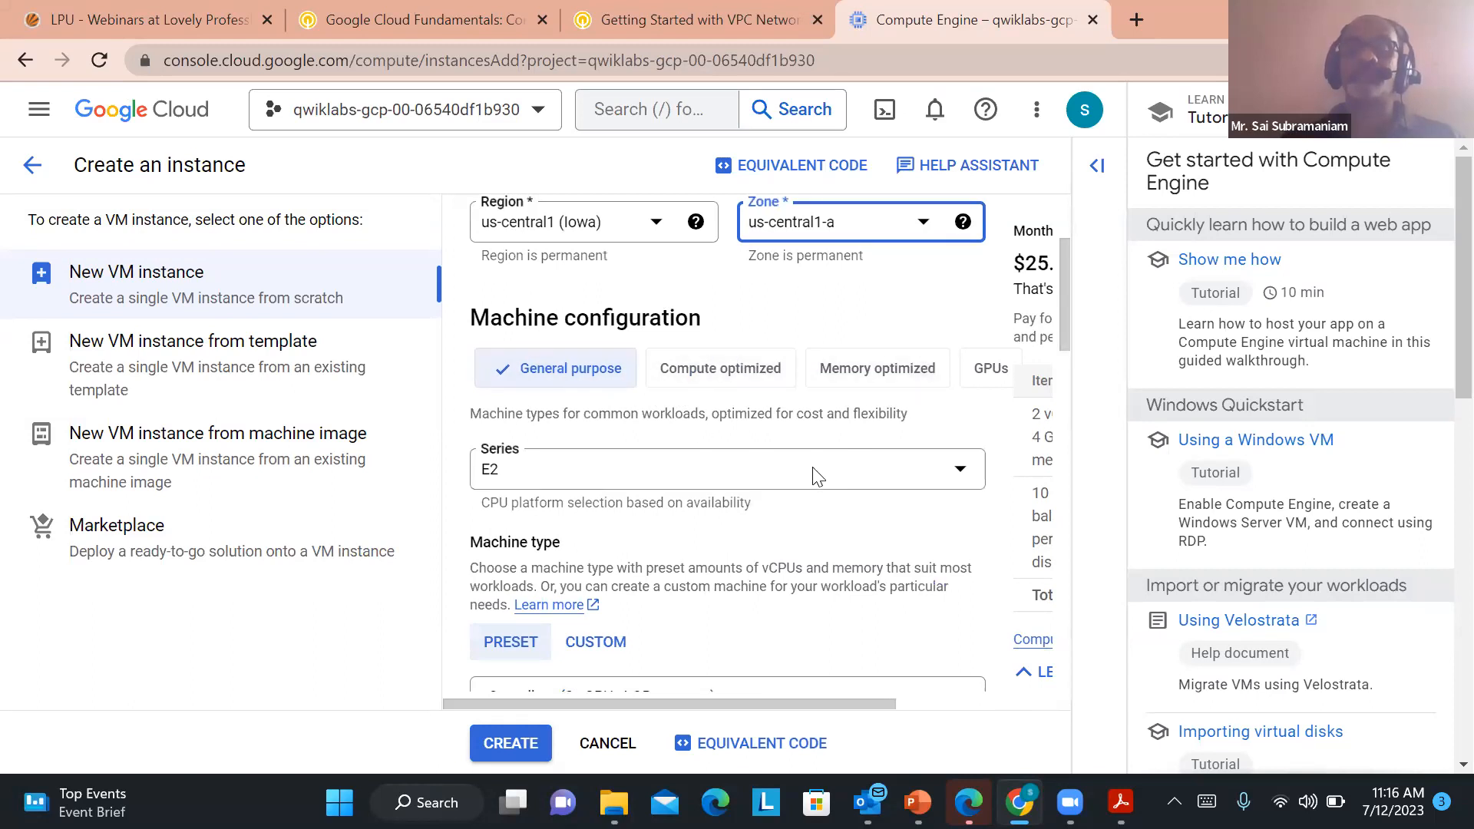
Choose the E2 series for the instance's general-purpose machine configuration
drag(670, 705, 805, 702)
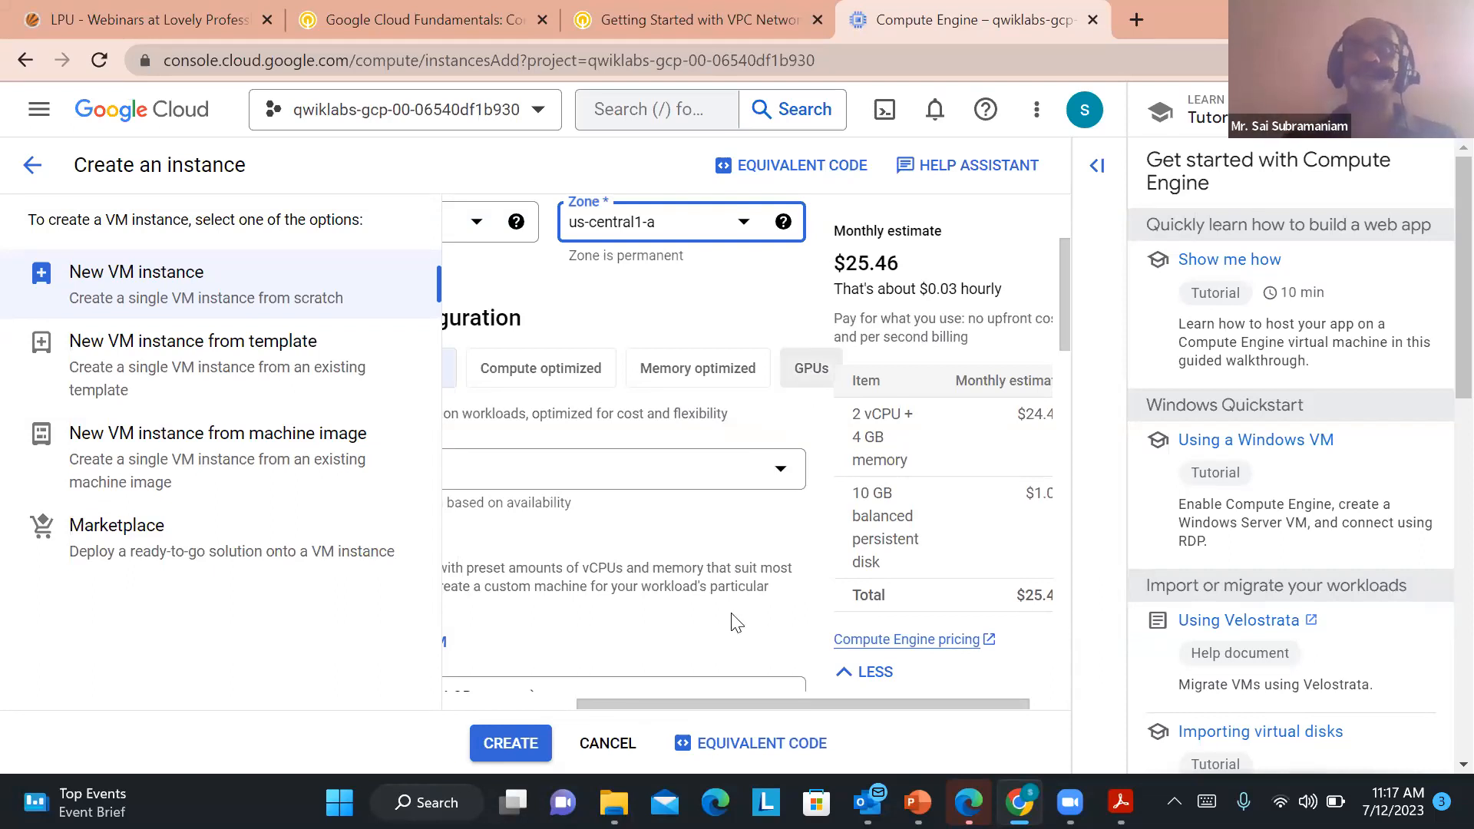
drag(708, 700, 490, 695)
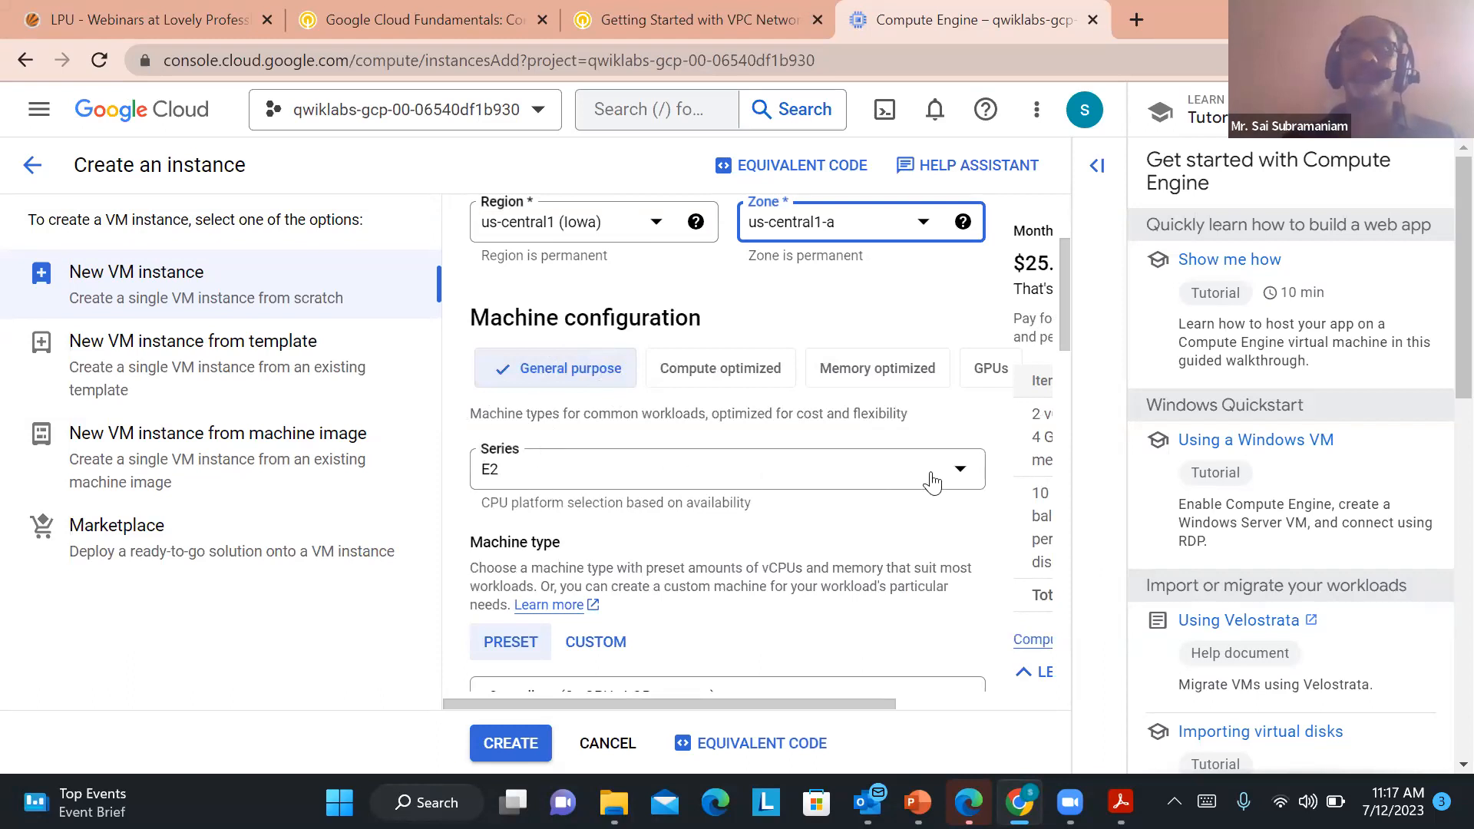
click(958, 472)
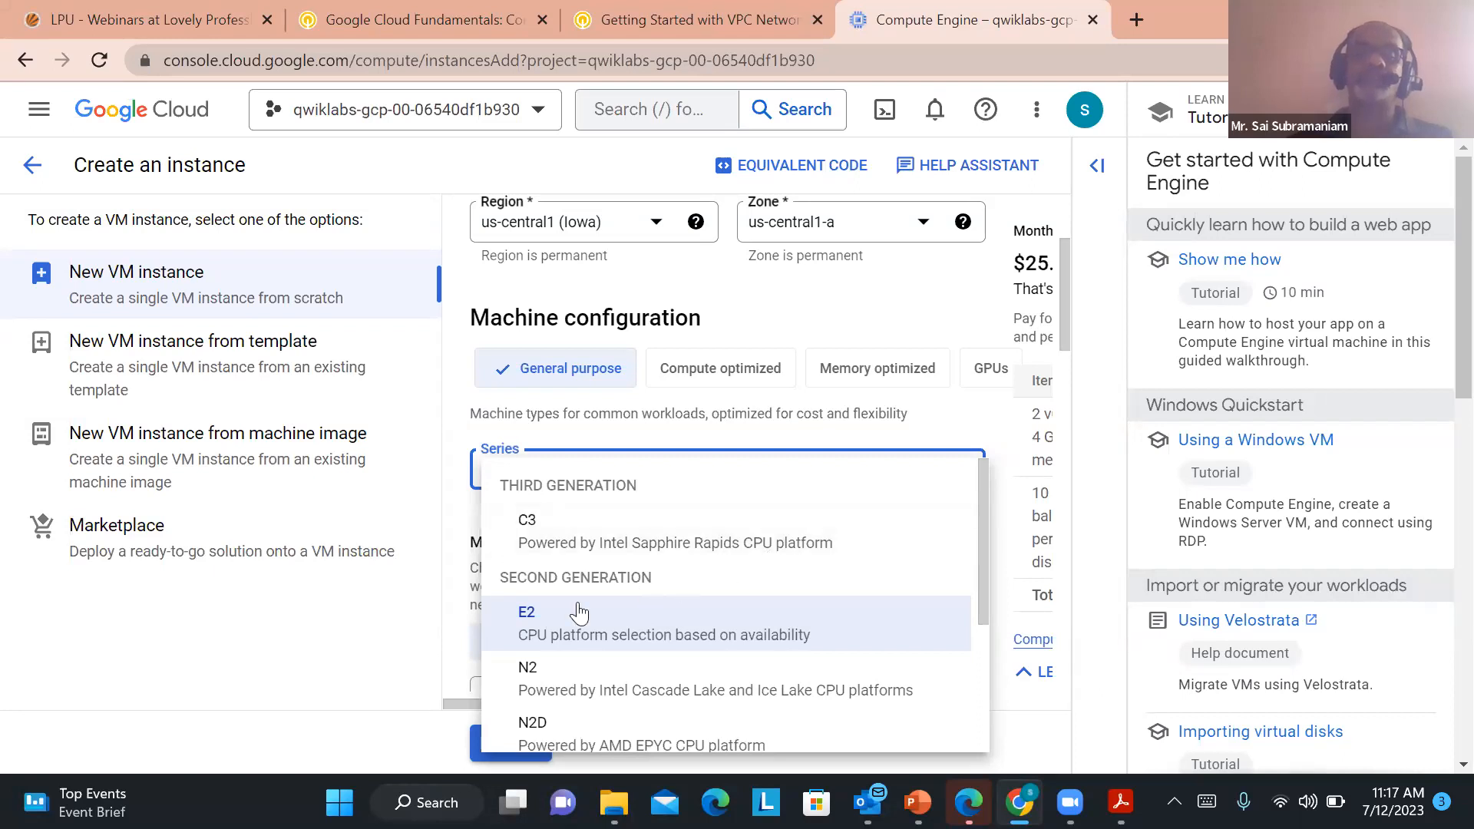
click(550, 618)
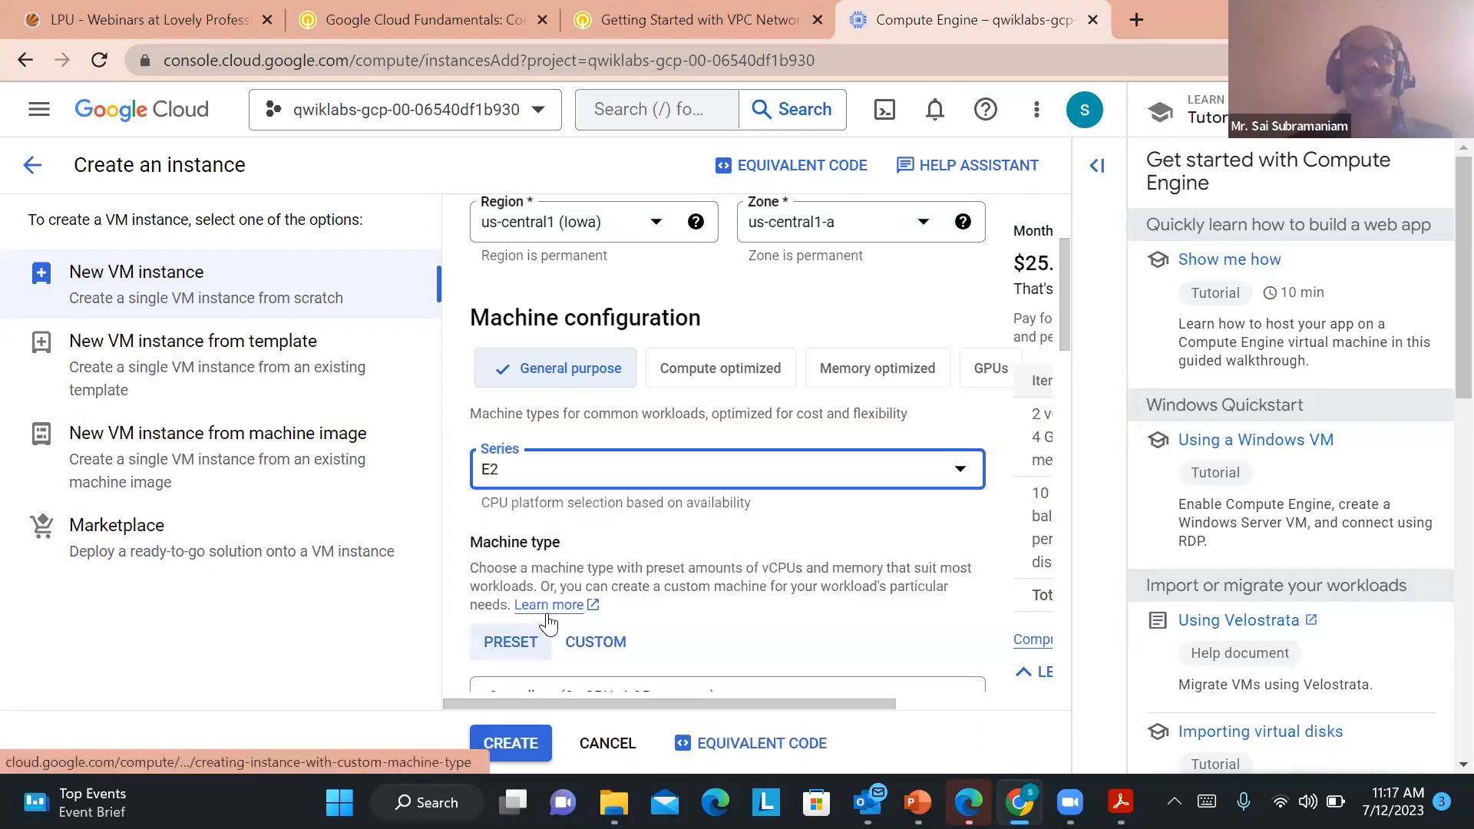
Examine the preset E2 machine types and the custom machine type option, leaving the e2-medium preset in place
drag(1061, 294, 1062, 342)
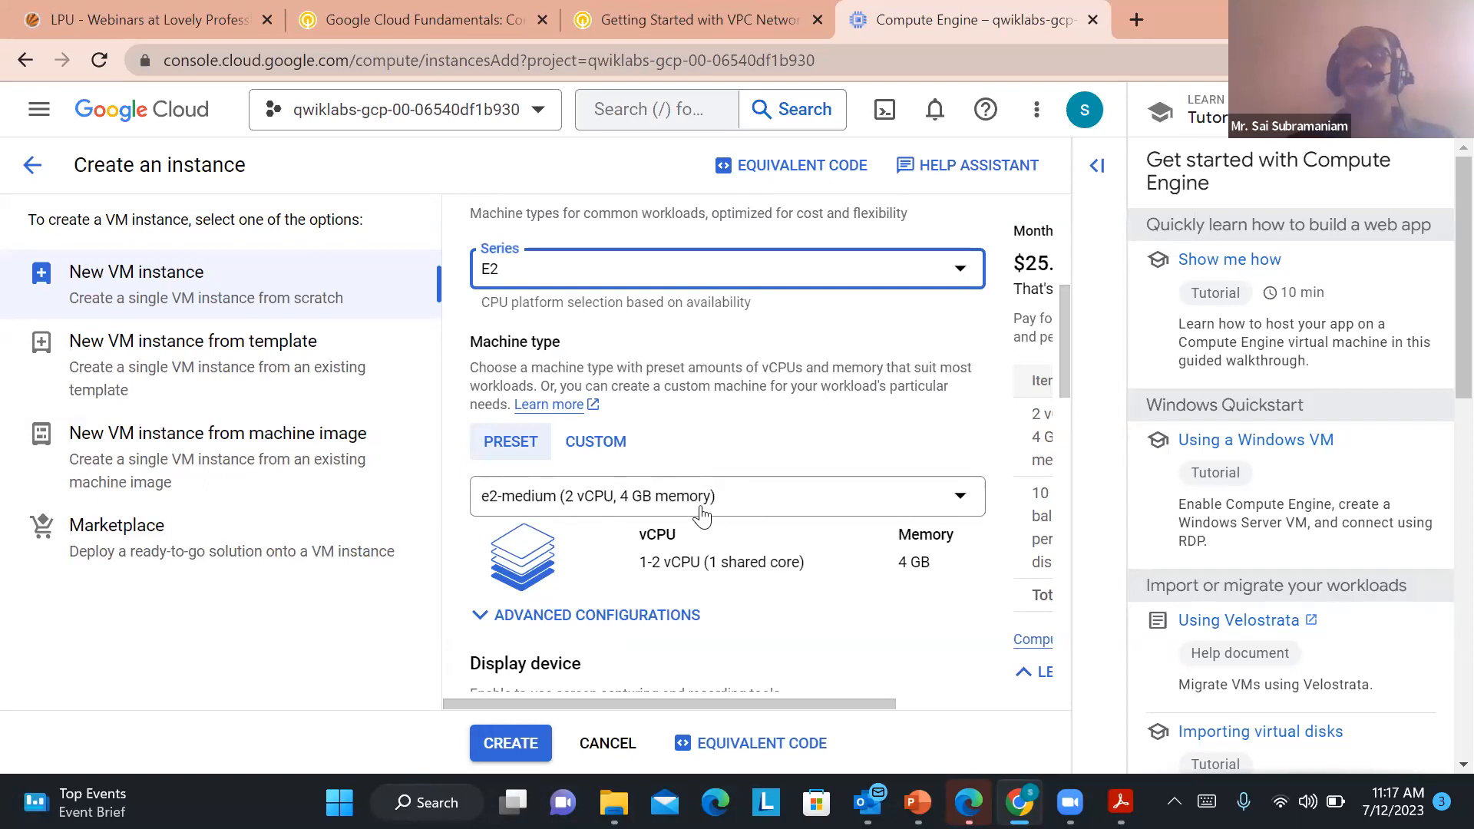
click(959, 500)
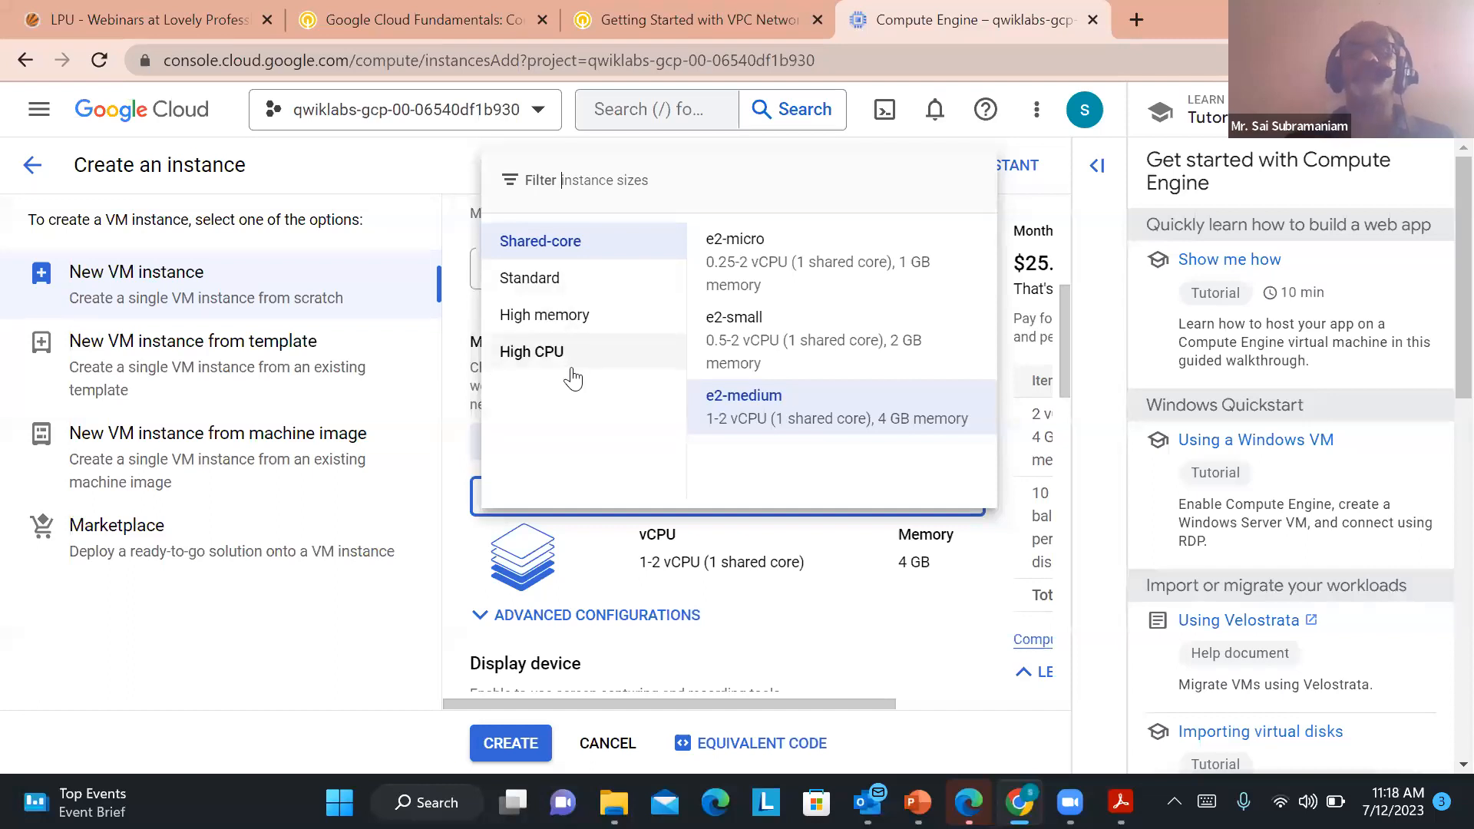
click(453, 449)
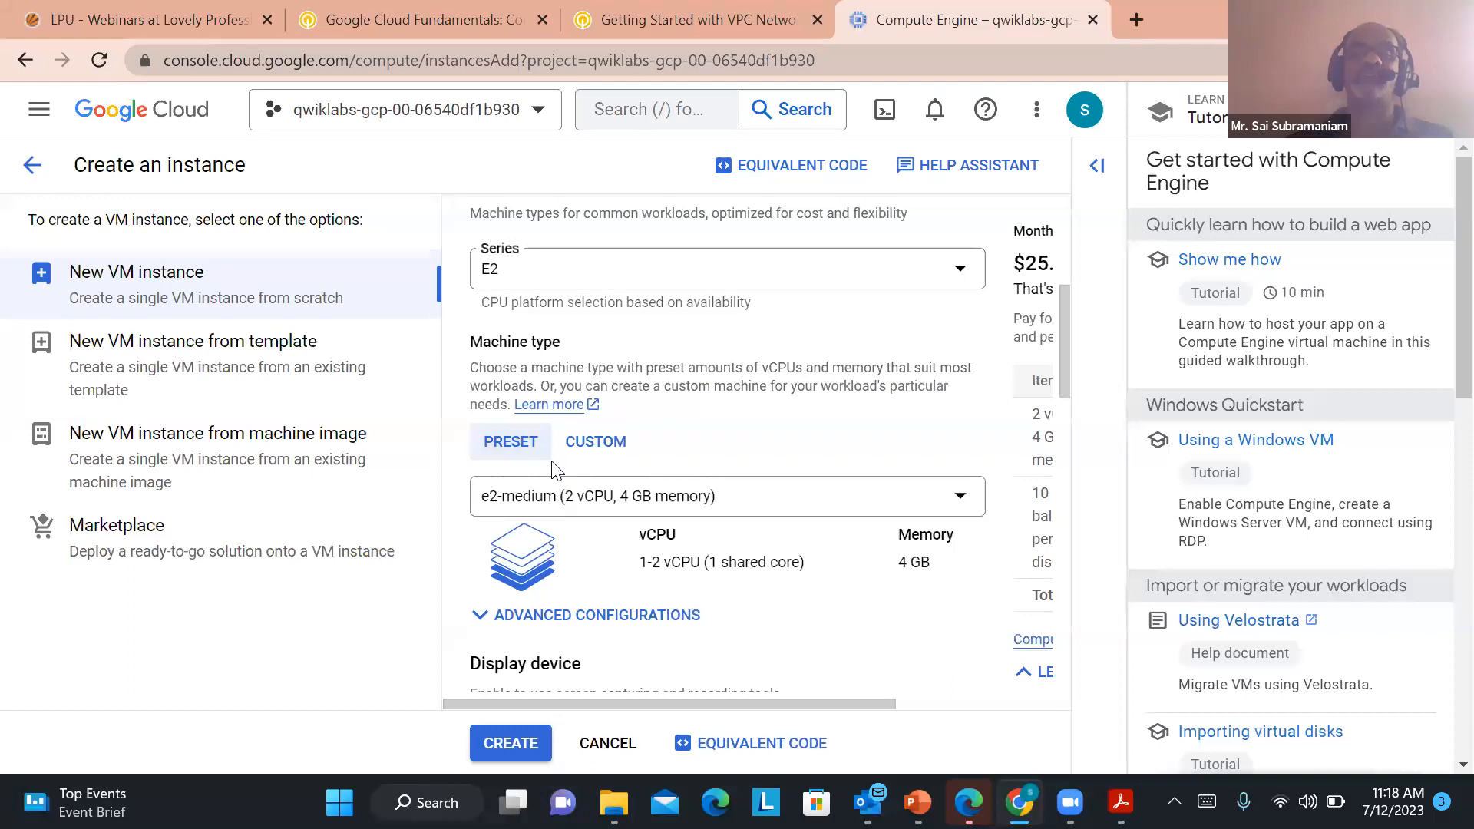
click(597, 443)
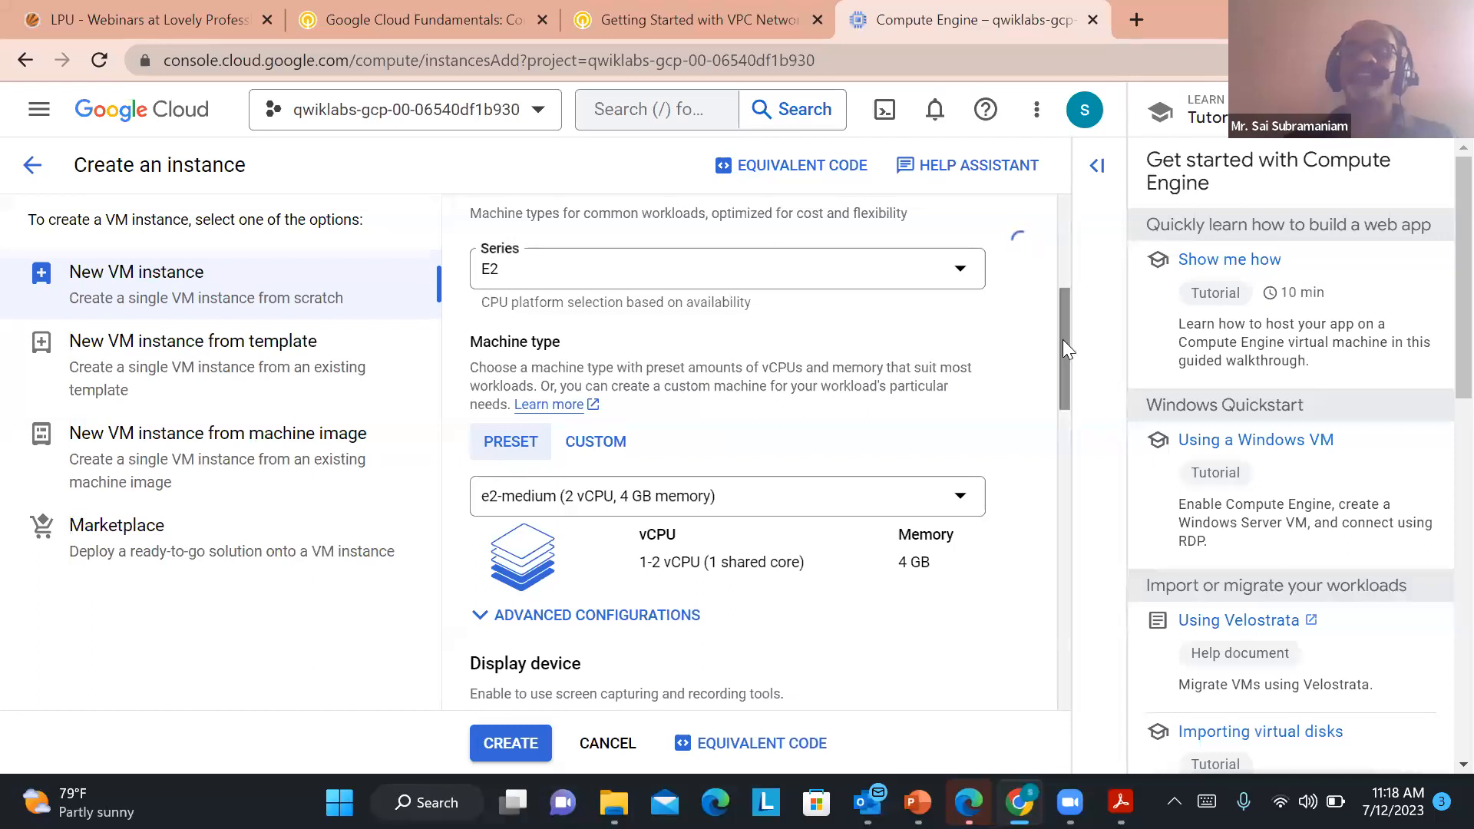
Choose Debian as the boot disk's operating system from the public images and apply the boot disk settings
drag(1059, 346, 1026, 498)
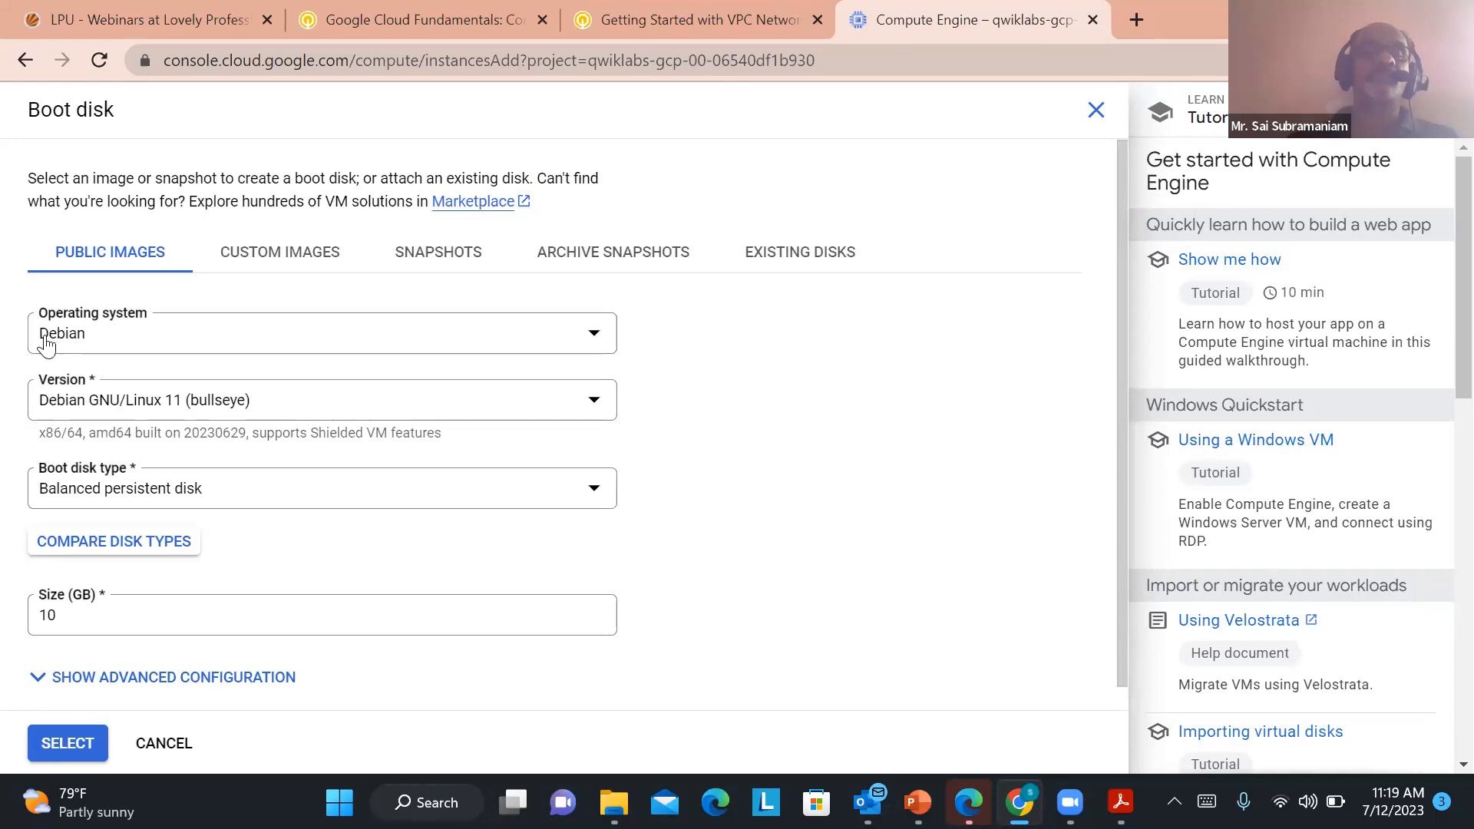
click(598, 339)
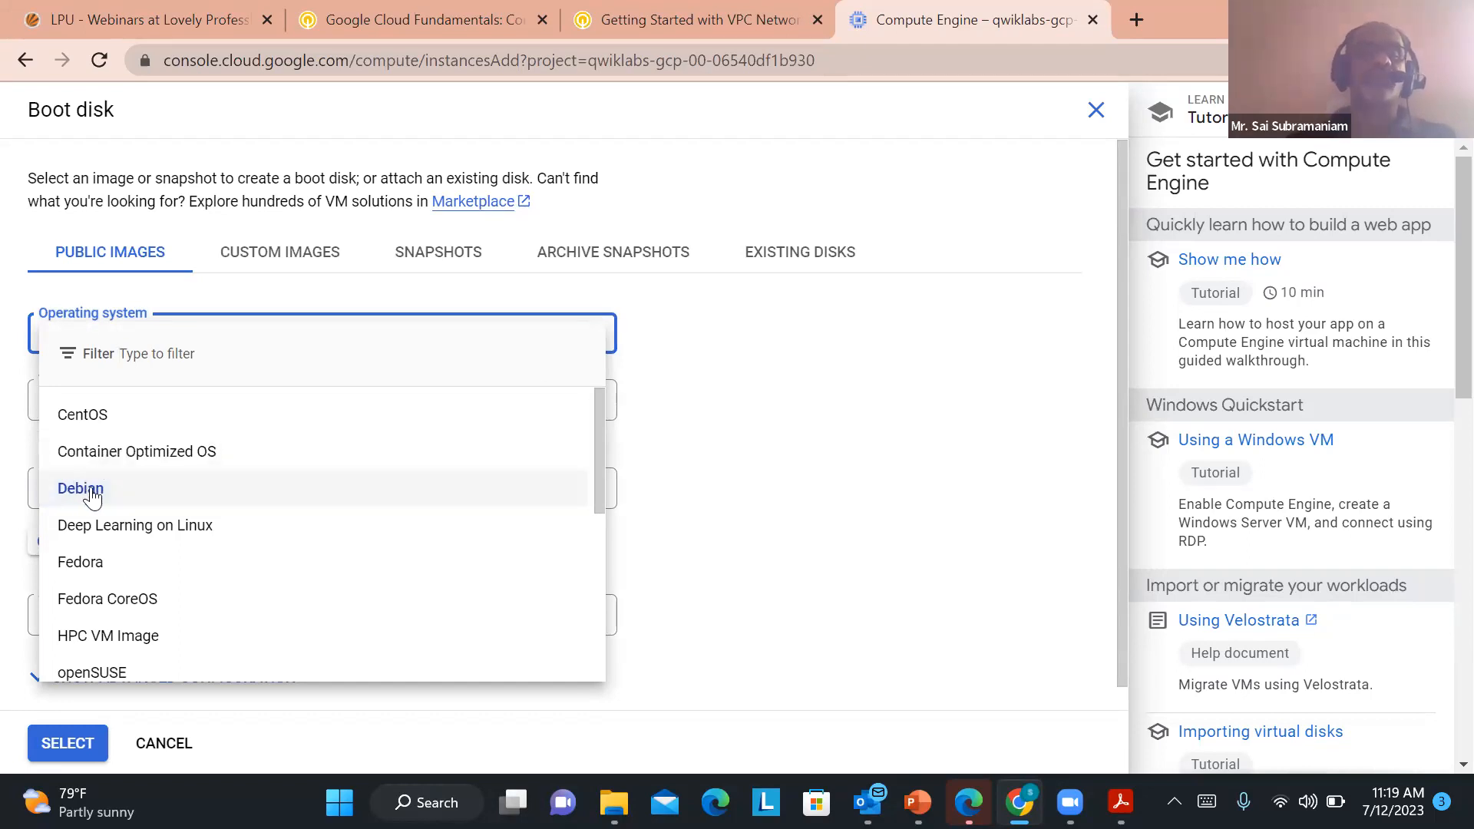
drag(596, 425, 582, 593)
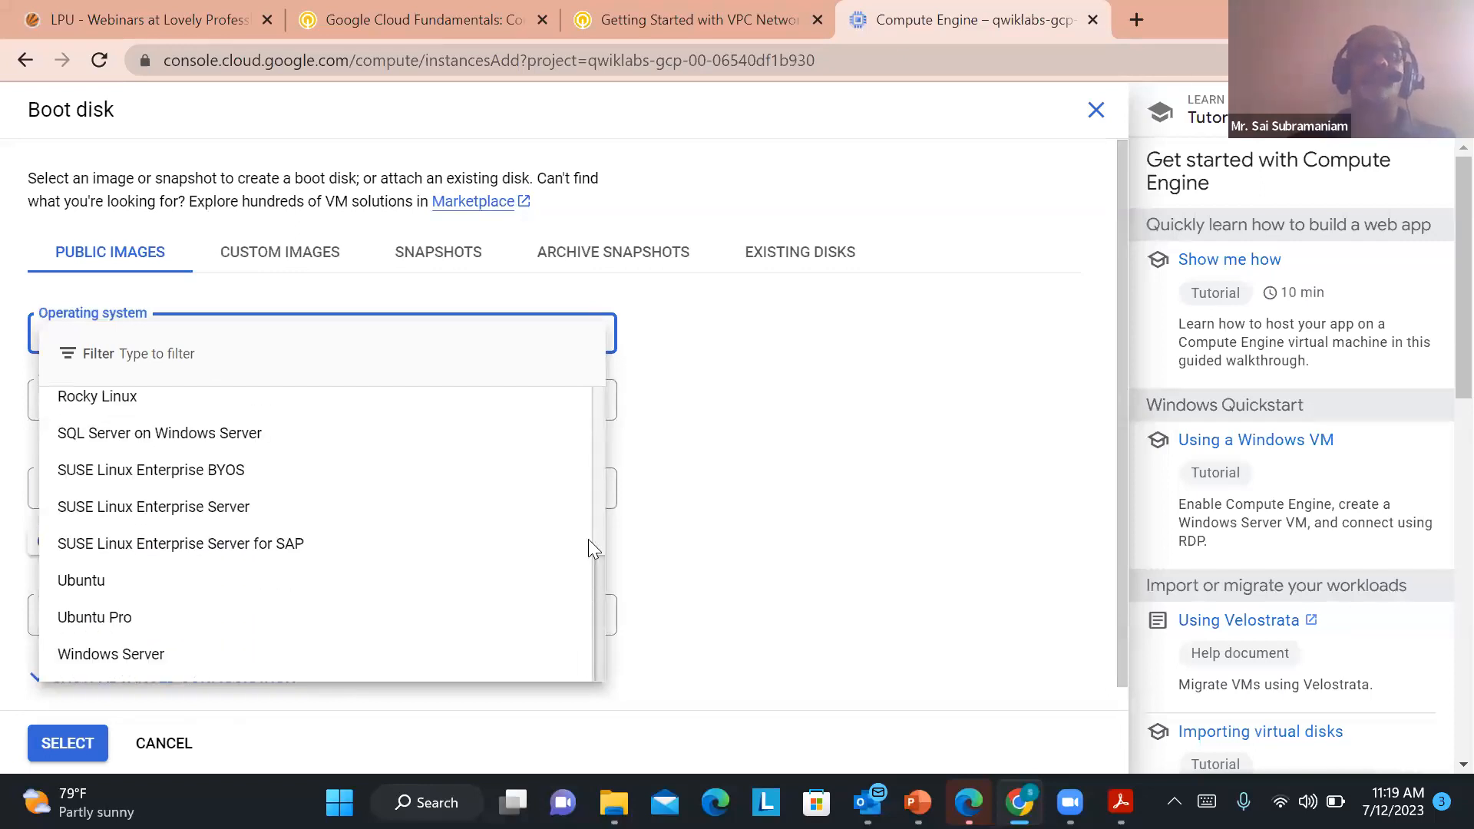
scroll(597, 406, up, 8)
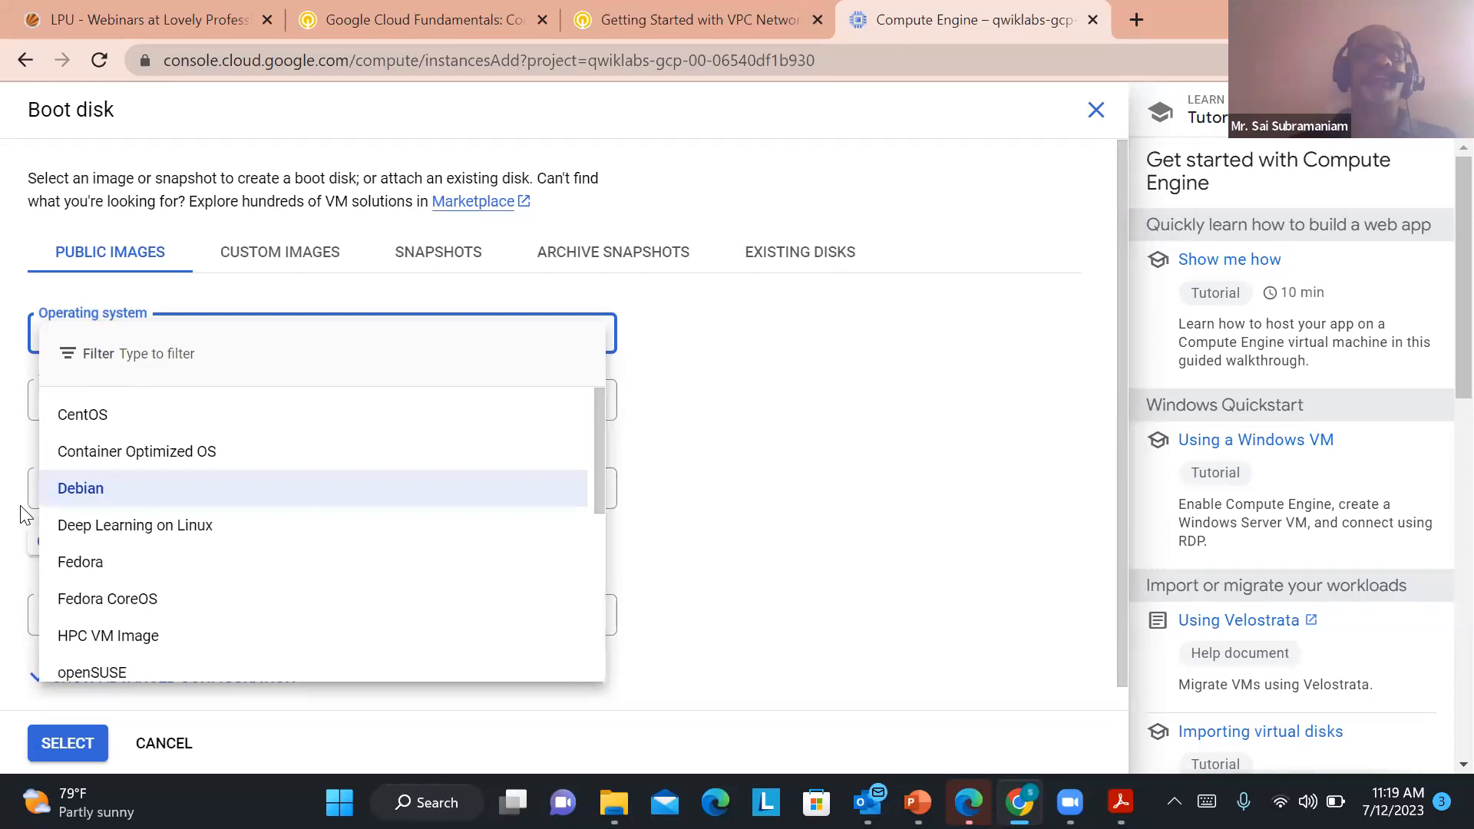
click(77, 495)
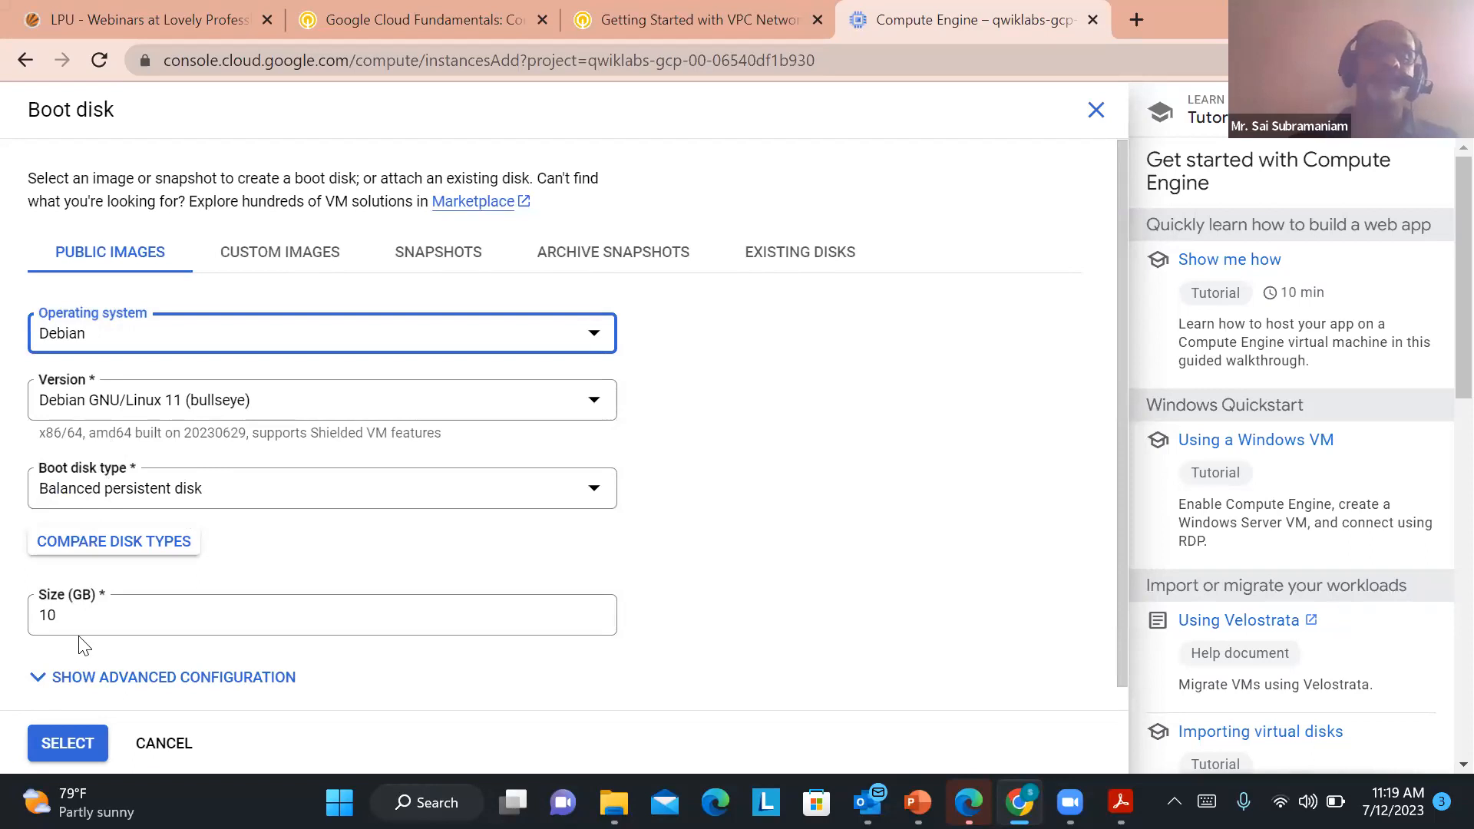
click(68, 740)
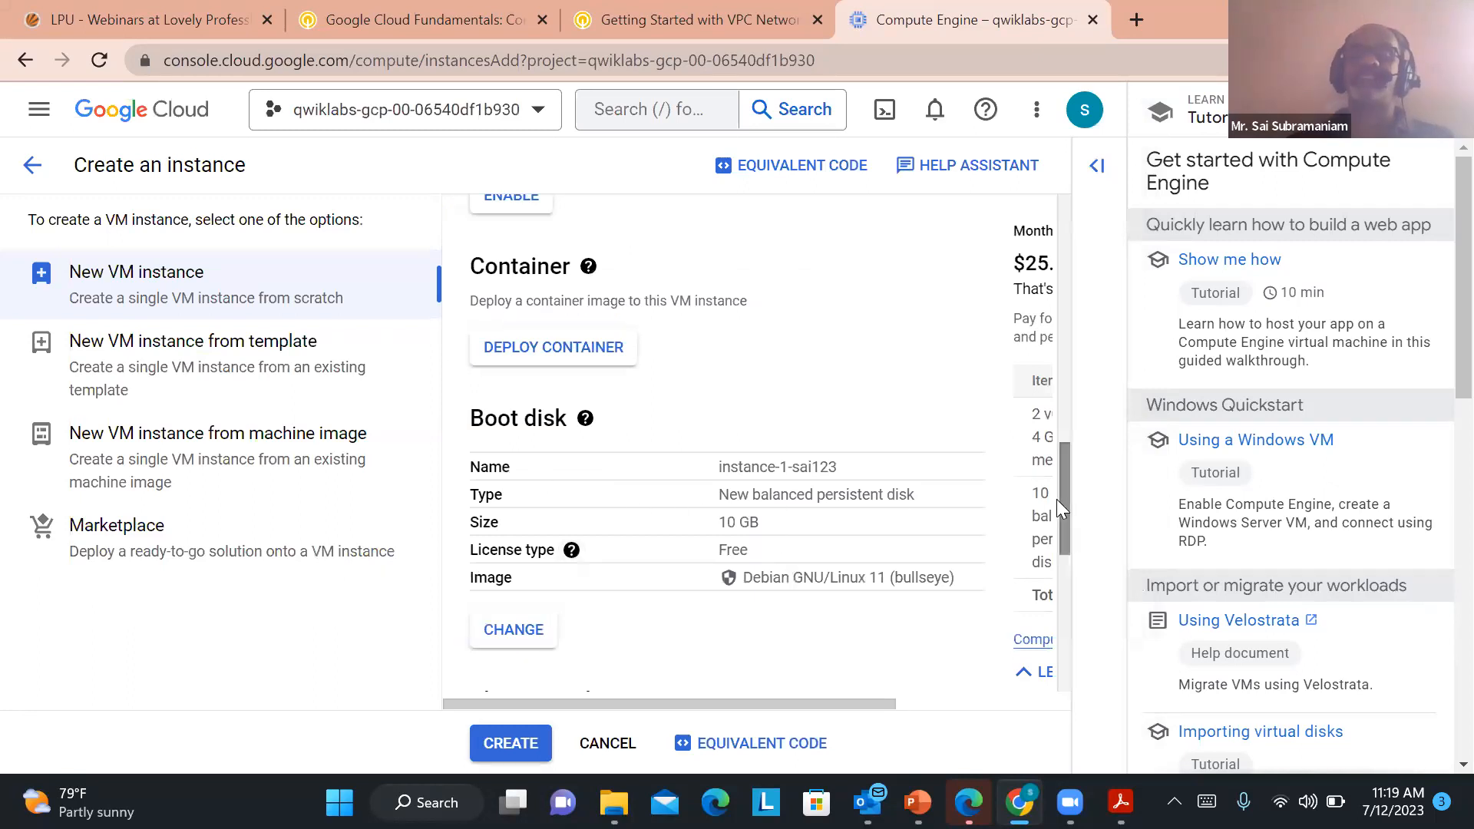
Allow HTTP traffic through the instance's firewall and create the VM instance
drag(1064, 486, 1056, 605)
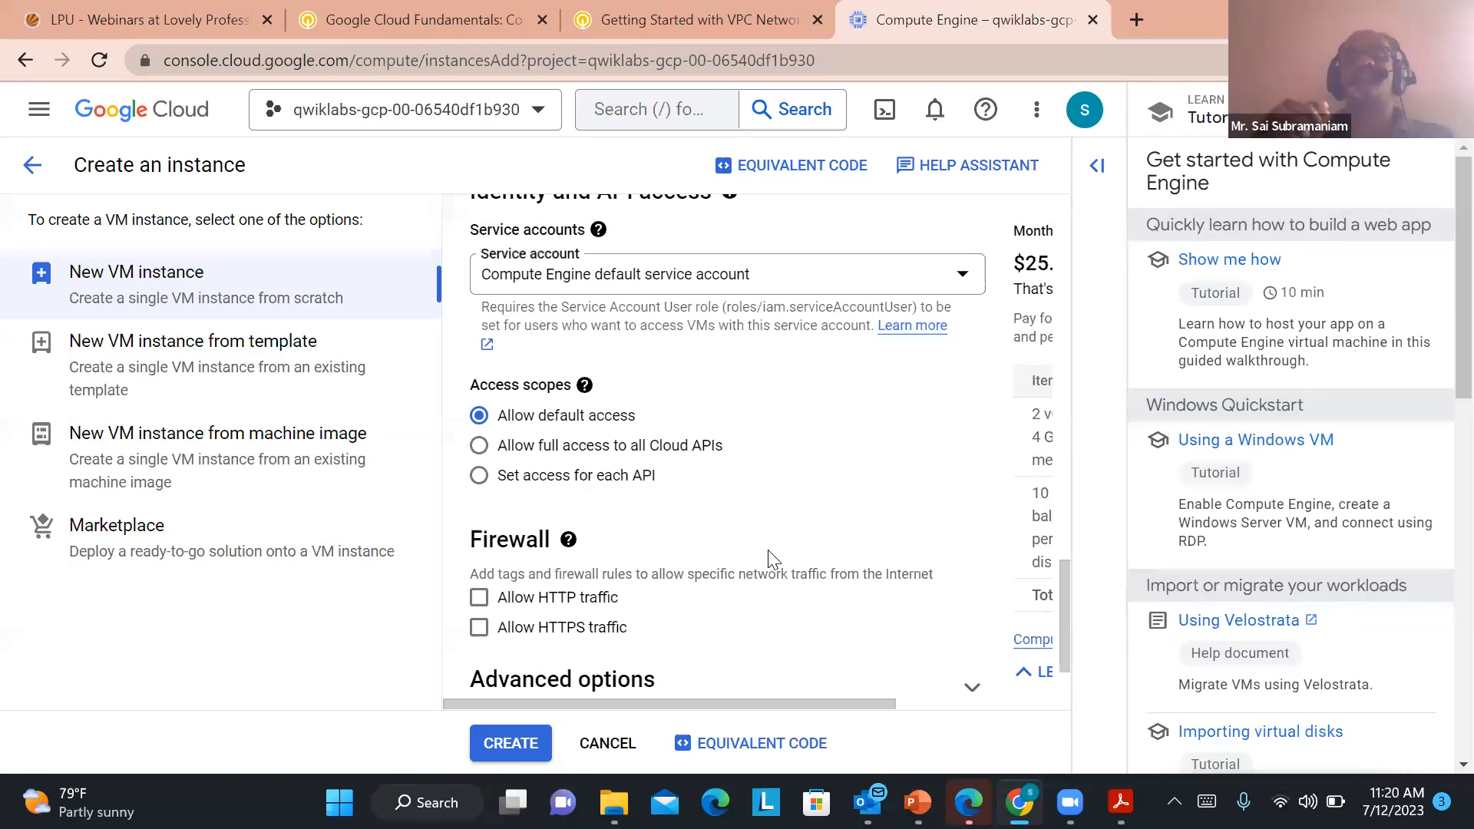
click(480, 600)
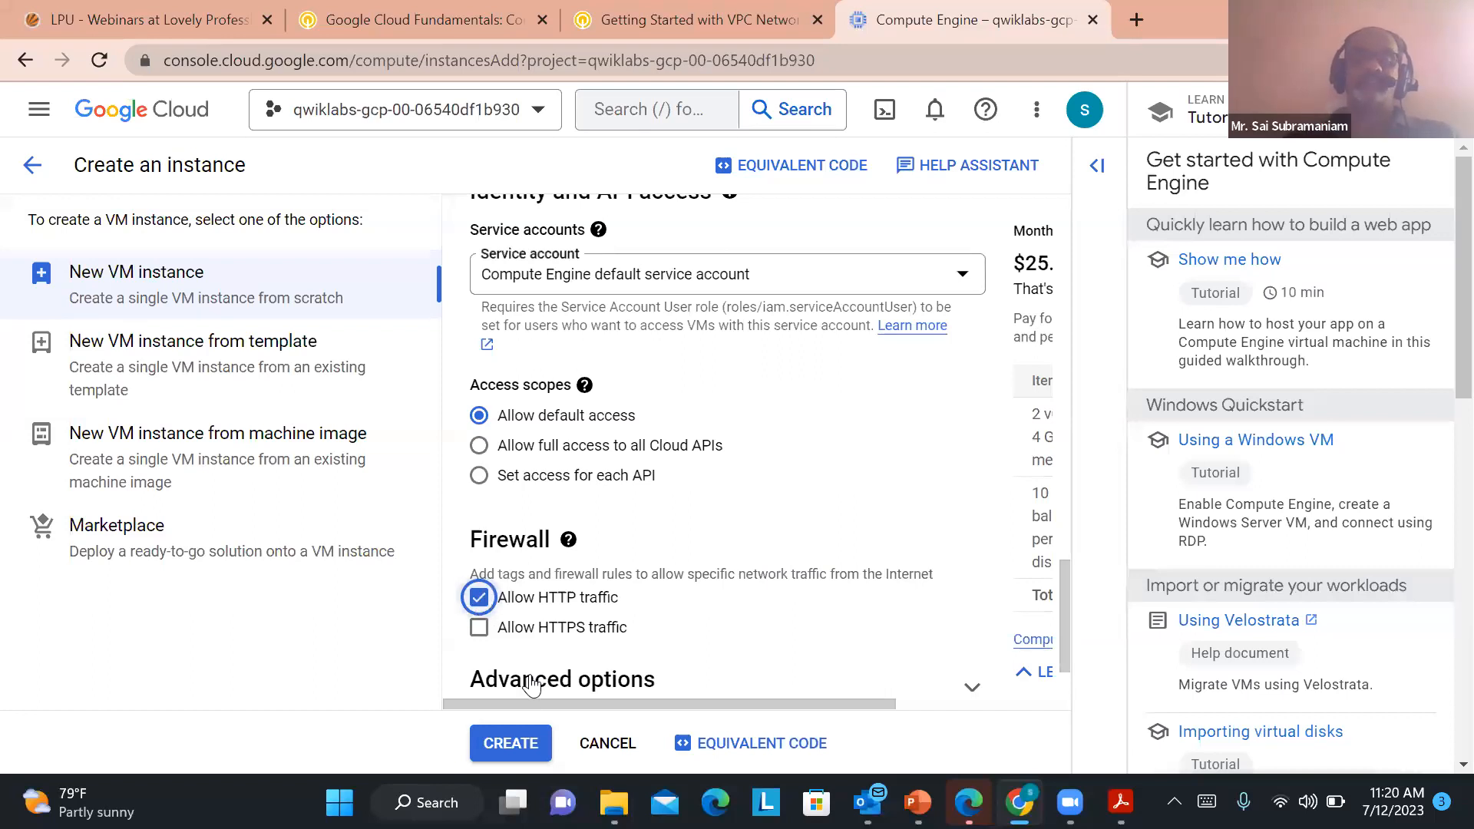
click(512, 748)
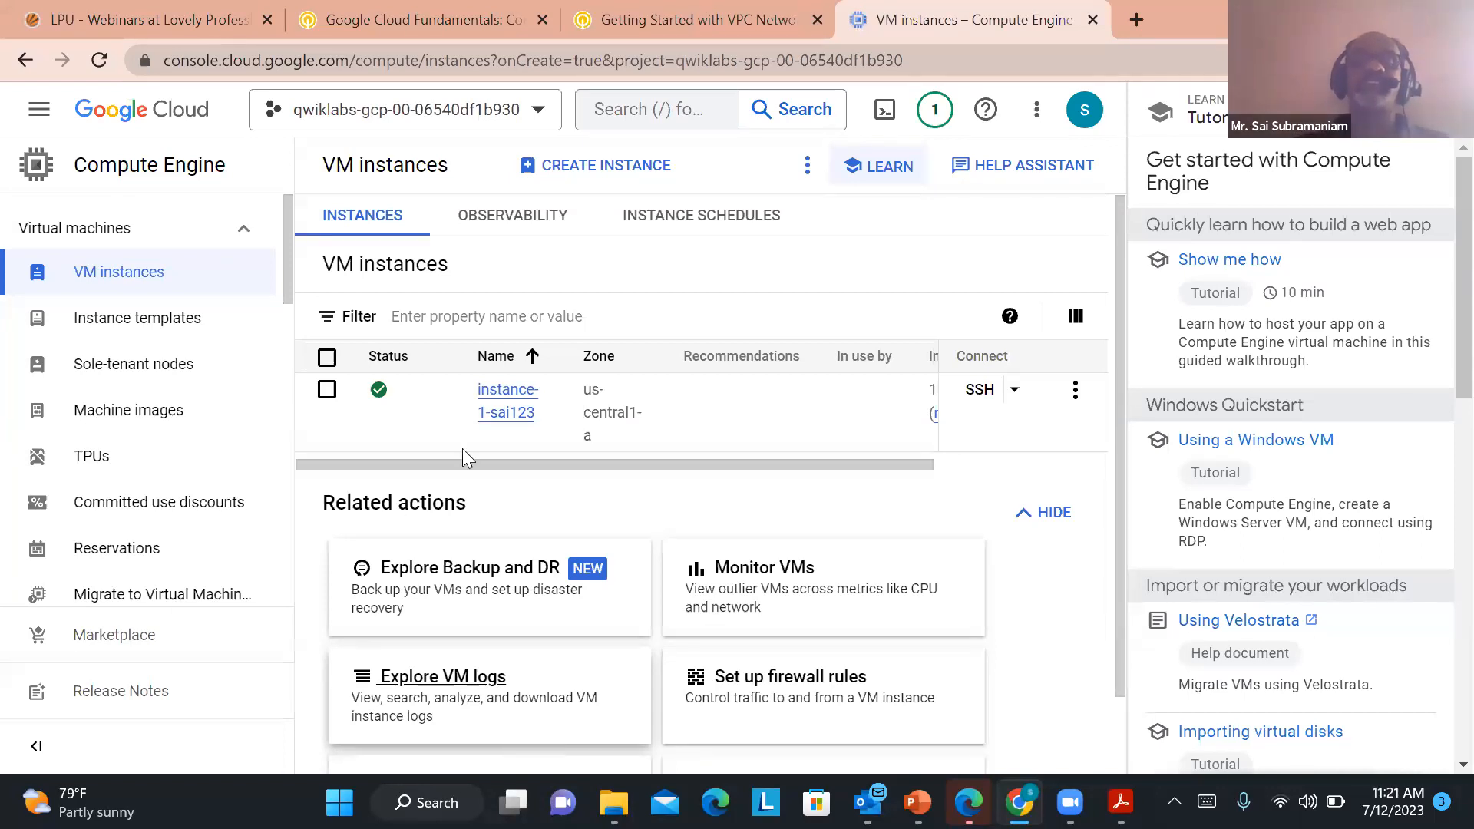
Examine the new instance's status, zone, IP addresses and connection option in the VM instances list, and close the tutorial panel
mouse_move(378, 395)
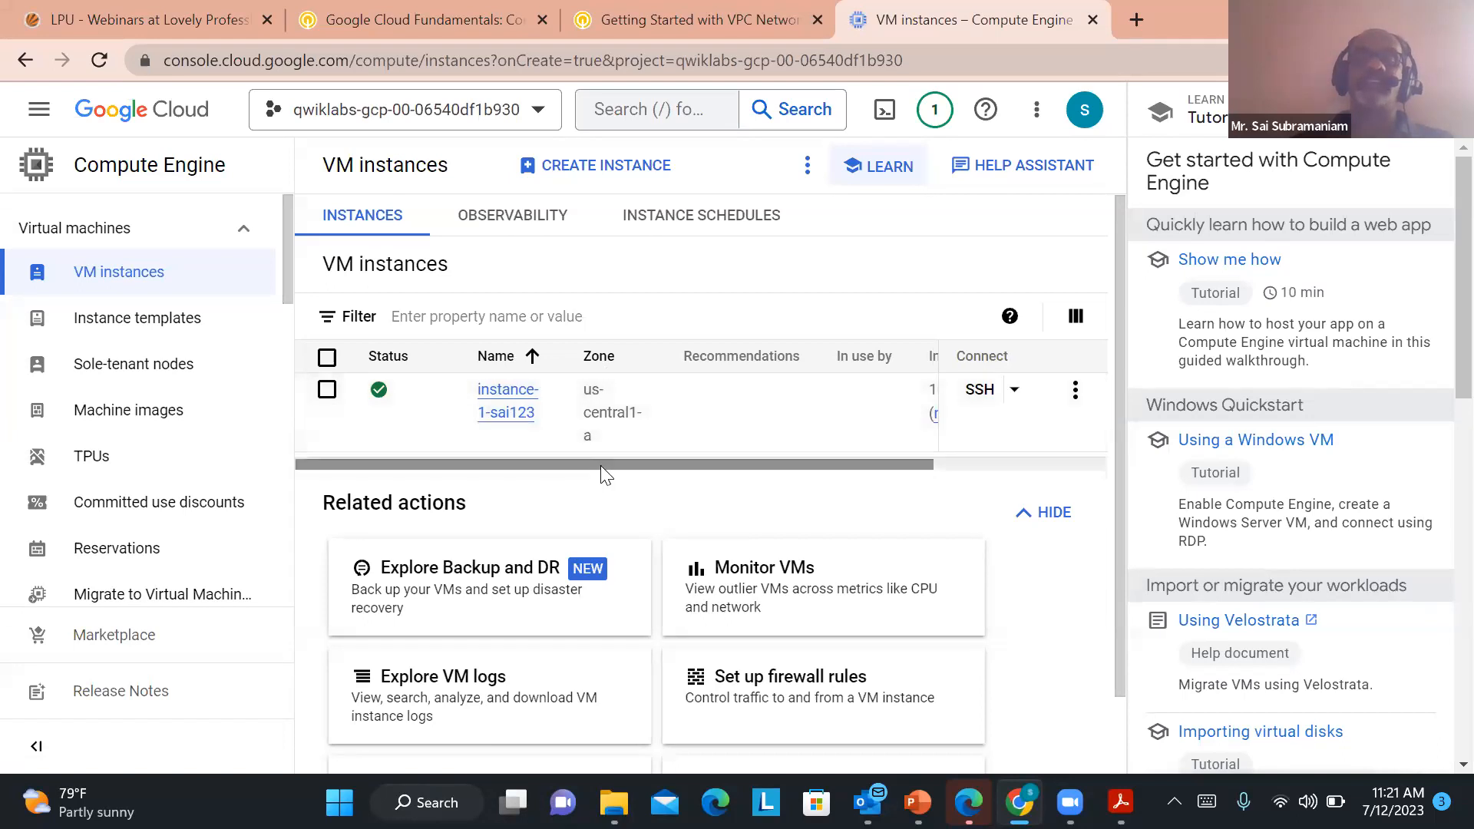
drag(635, 470, 699, 474)
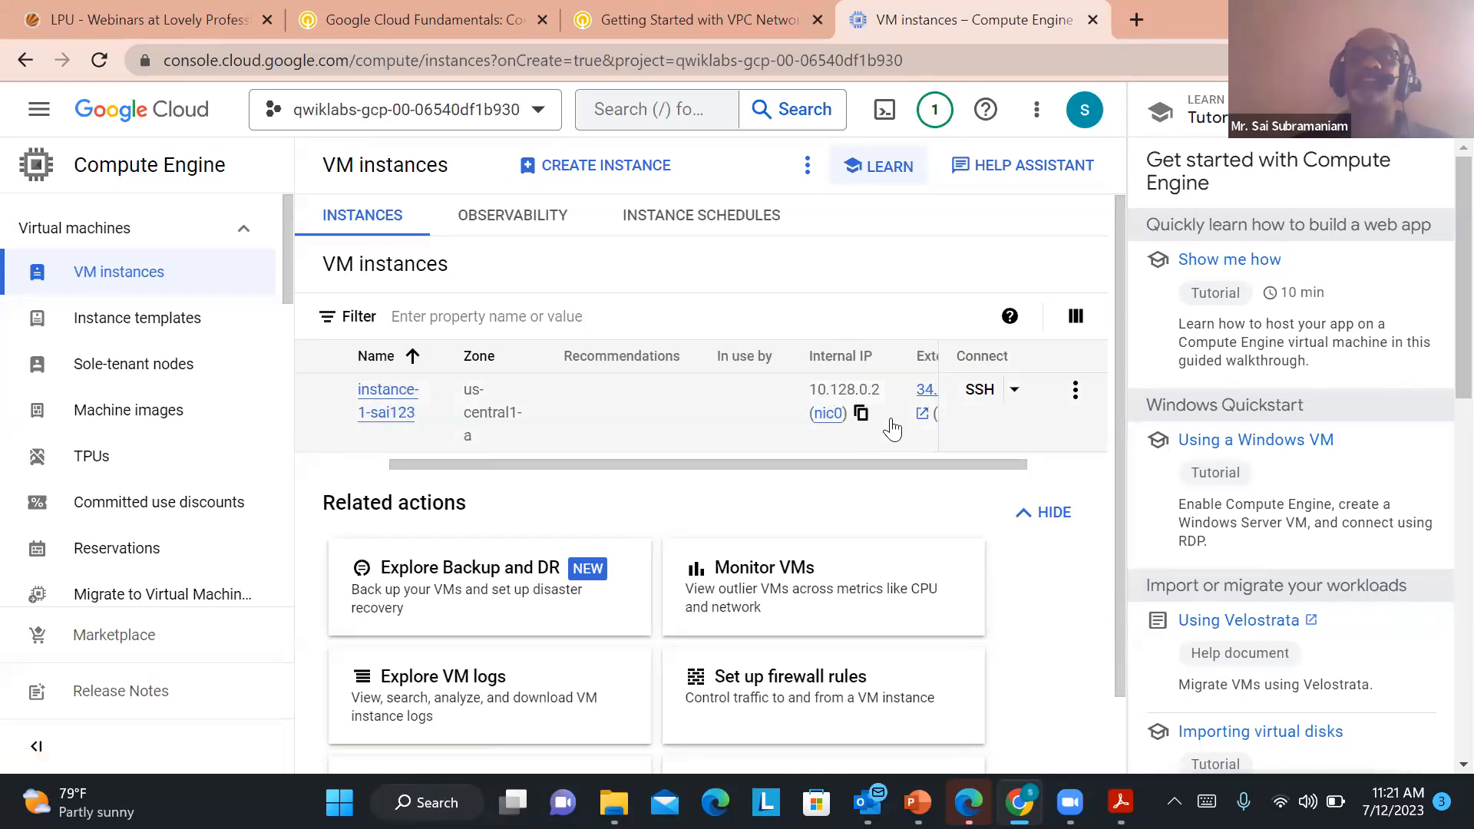
drag(789, 461, 926, 461)
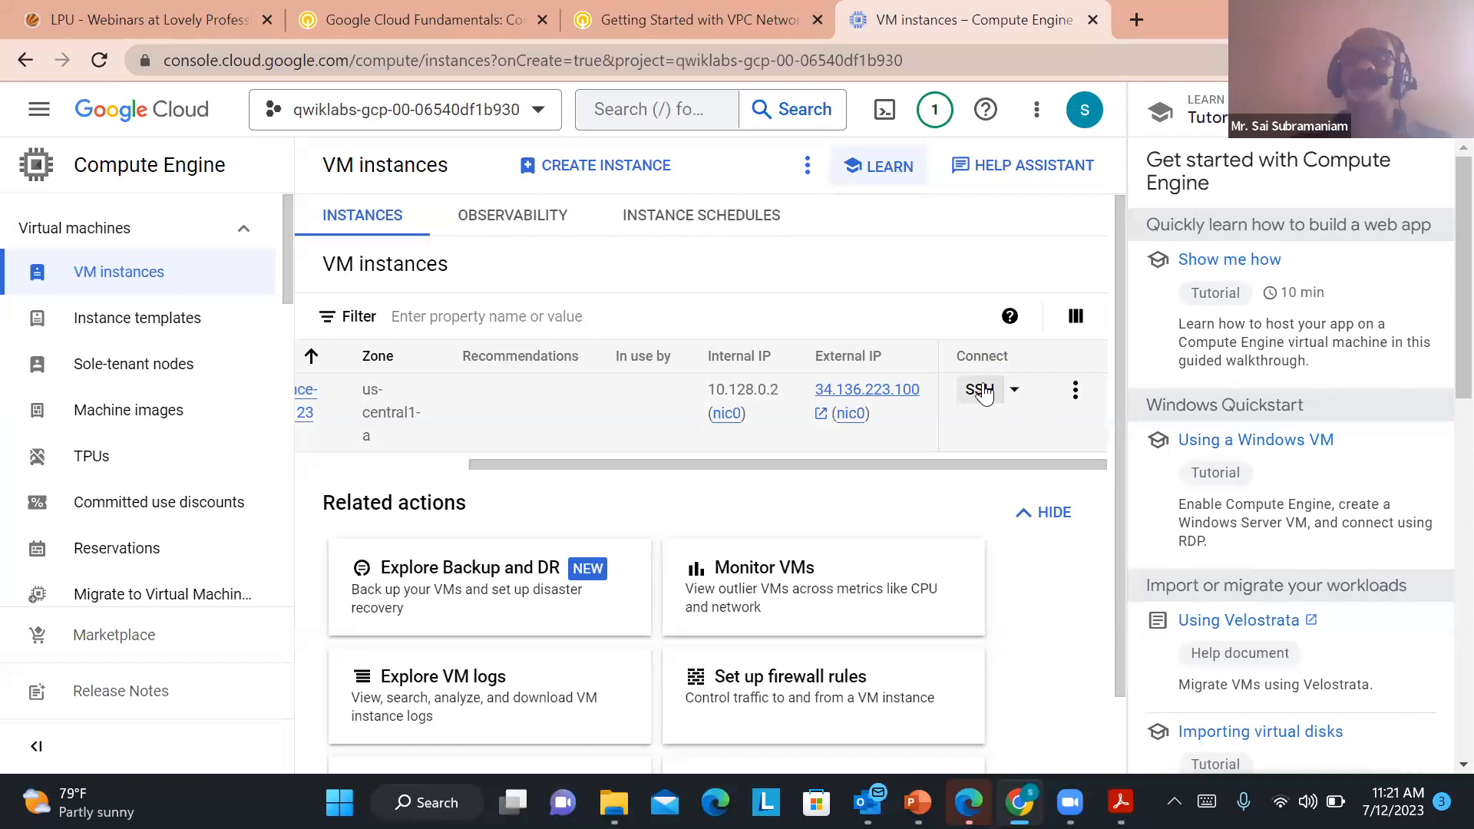
drag(573, 463, 403, 458)
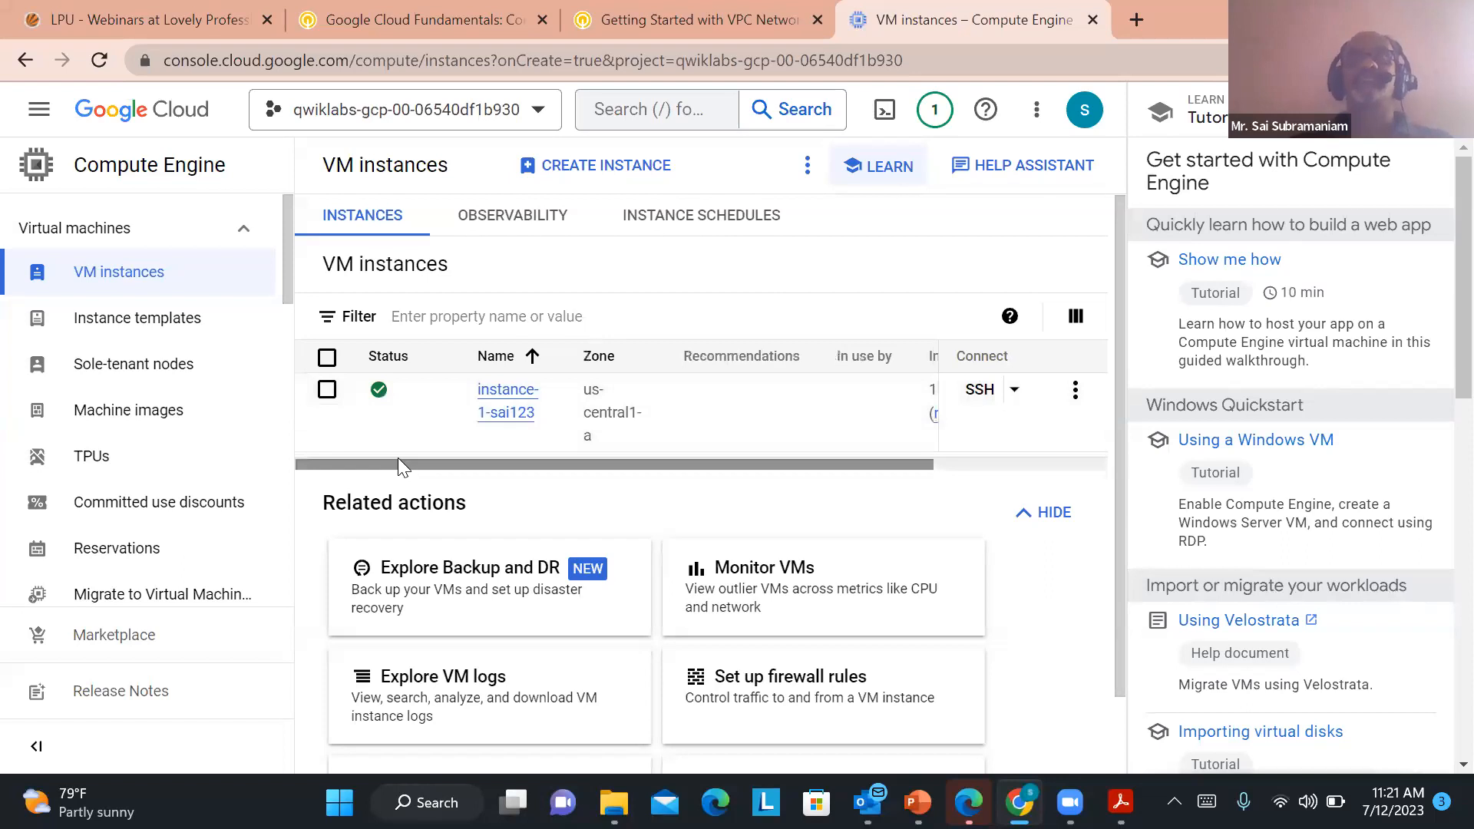
drag(397, 458, 380, 494)
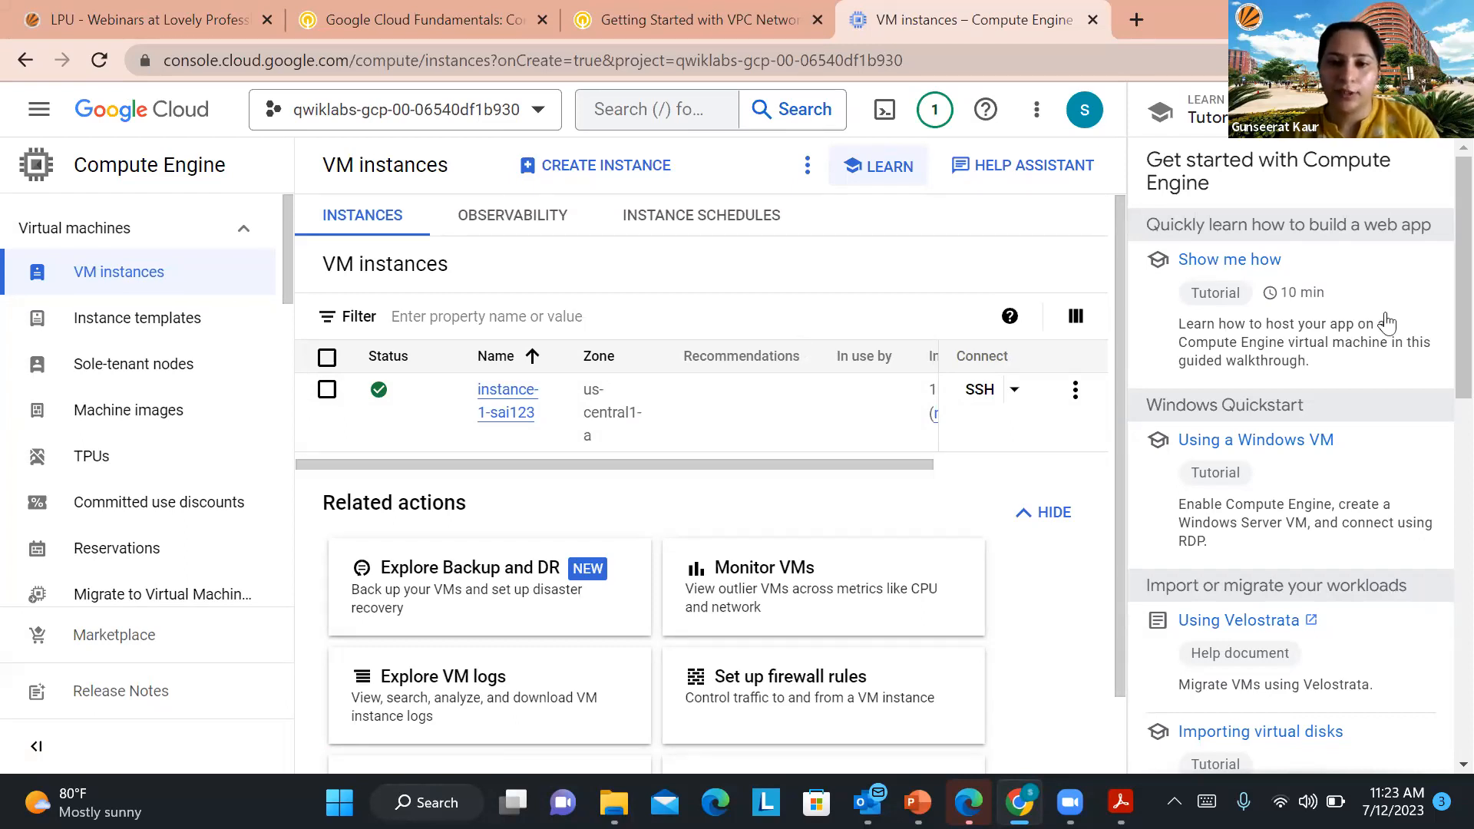
click(1443, 110)
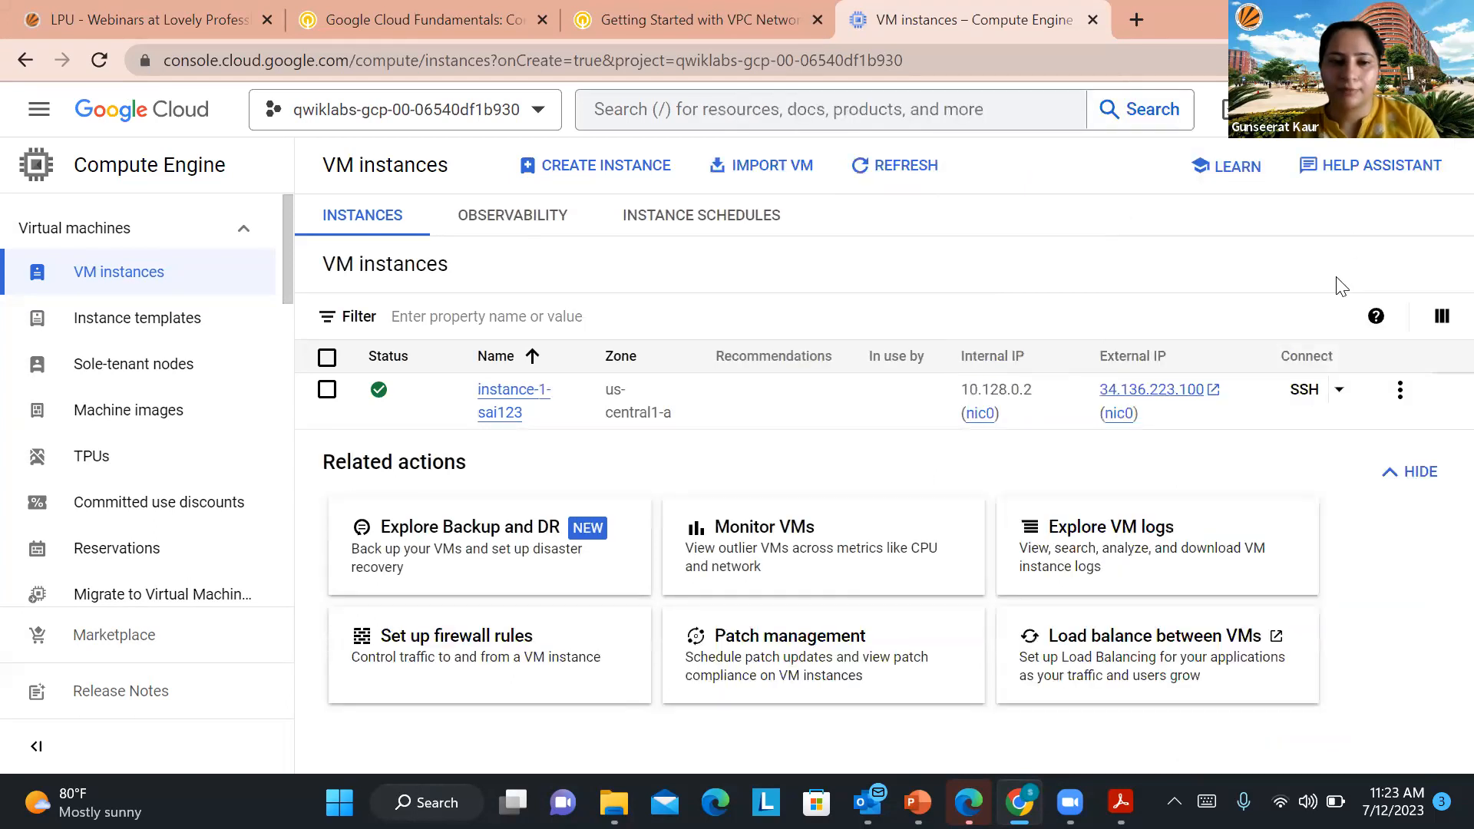